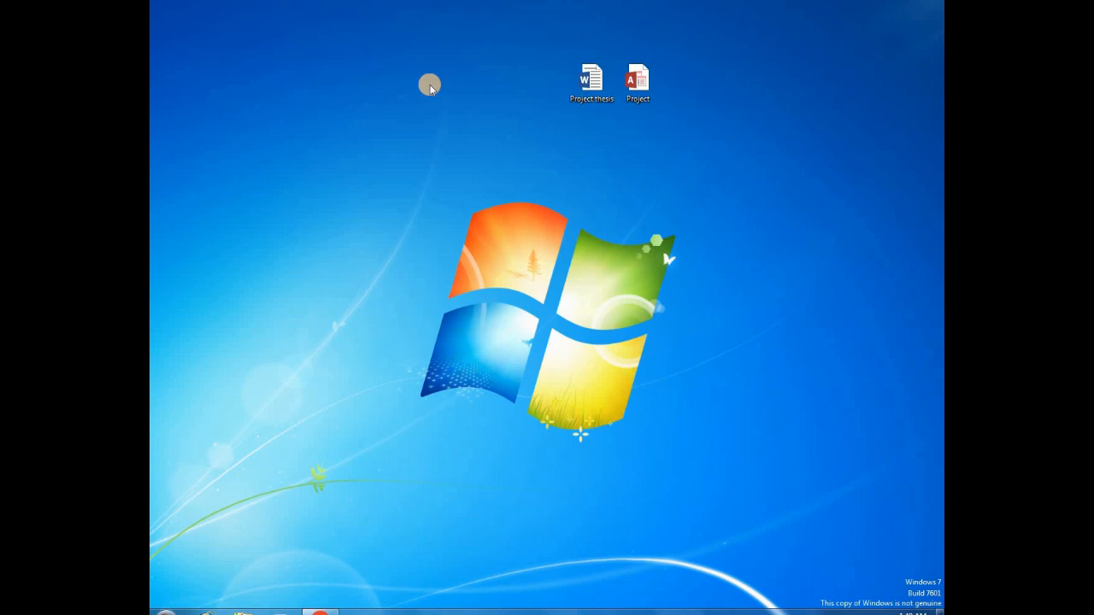
pyautogui.rightClick(367, 62)
pyautogui.click(353, 53)
pyautogui.rightClick(353, 54)
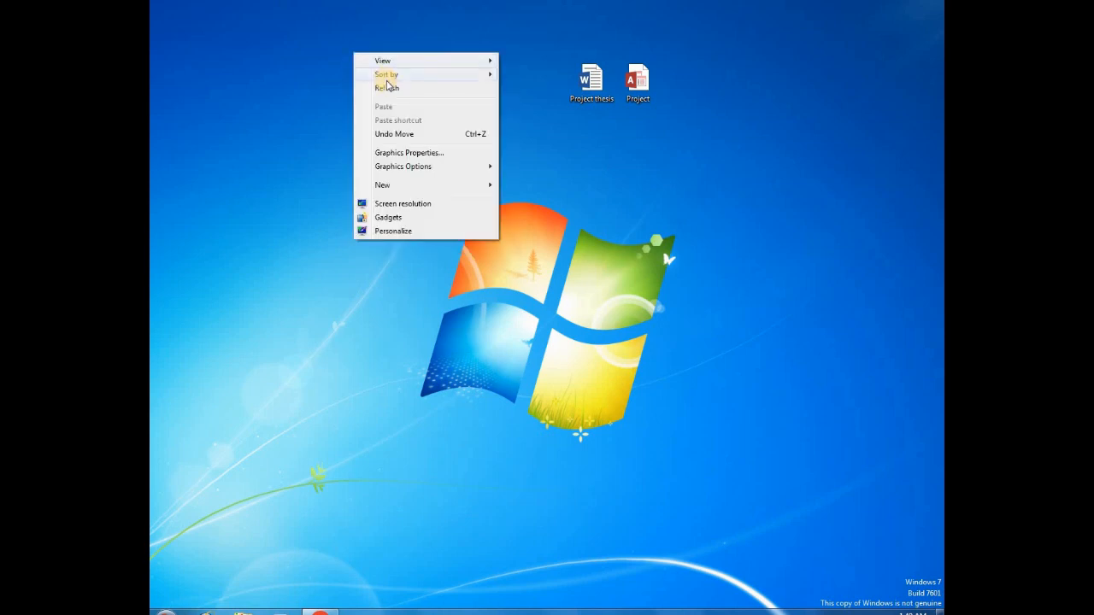
pyautogui.click(393, 92)
pyautogui.rightClick(370, 58)
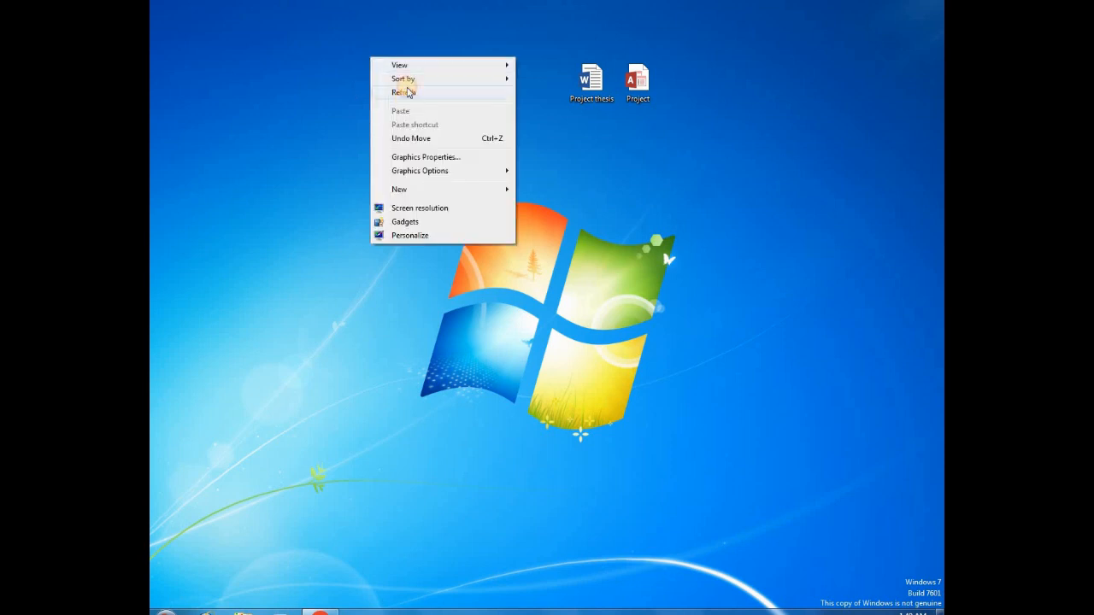
pyautogui.click(409, 93)
pyautogui.rightClick(385, 61)
pyautogui.click(414, 96)
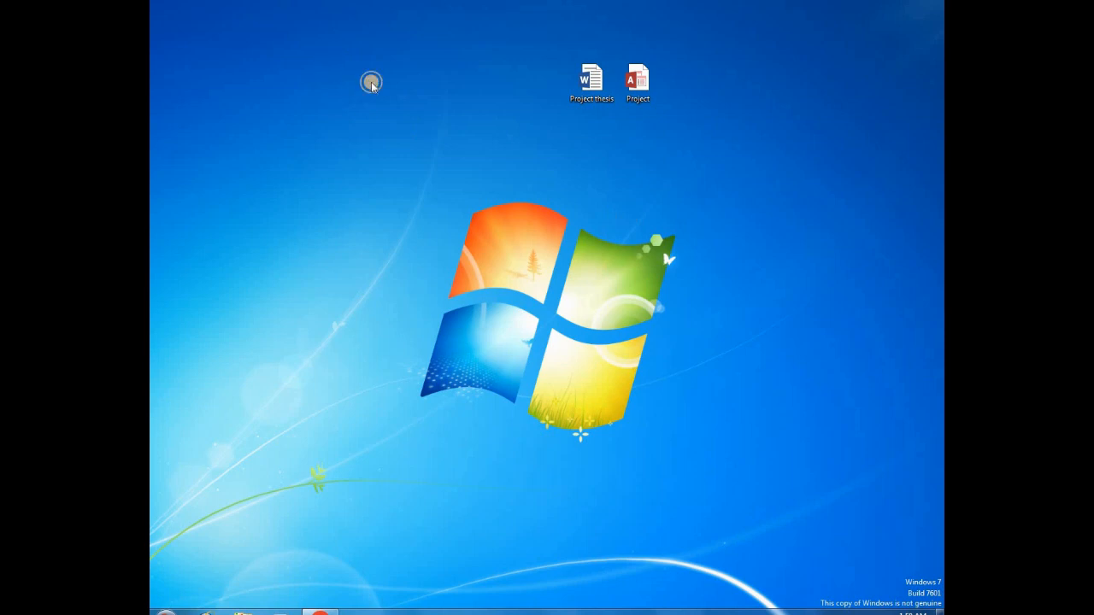
pyautogui.rightClick(328, 62)
pyautogui.click(385, 93)
pyautogui.rightClick(391, 48)
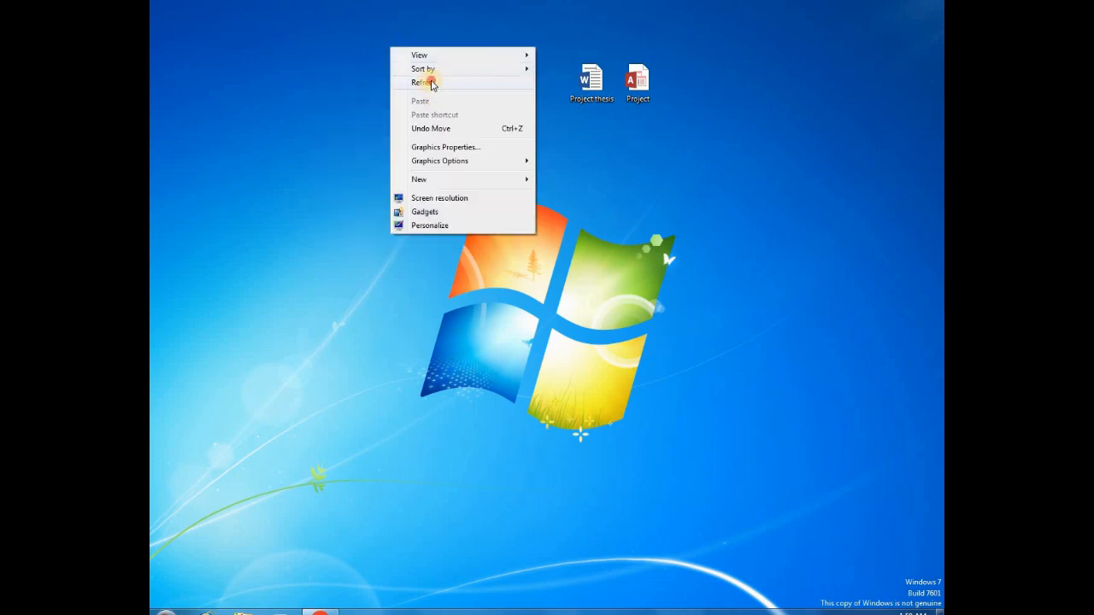
pyautogui.click(420, 82)
pyautogui.rightClick(367, 57)
pyautogui.click(433, 94)
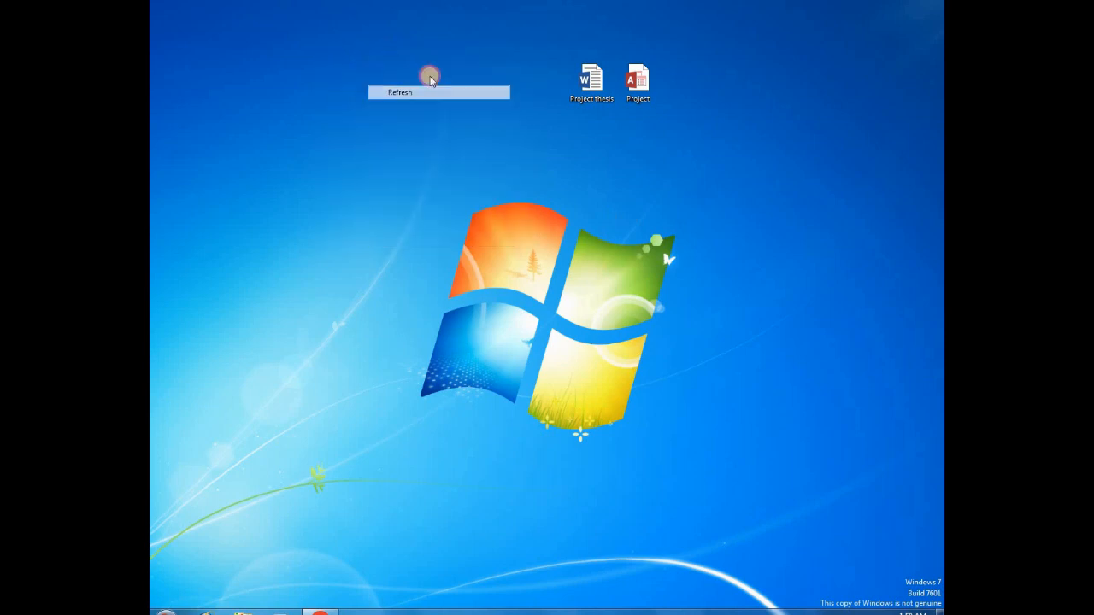
pyautogui.rightClick(343, 71)
pyautogui.click(378, 109)
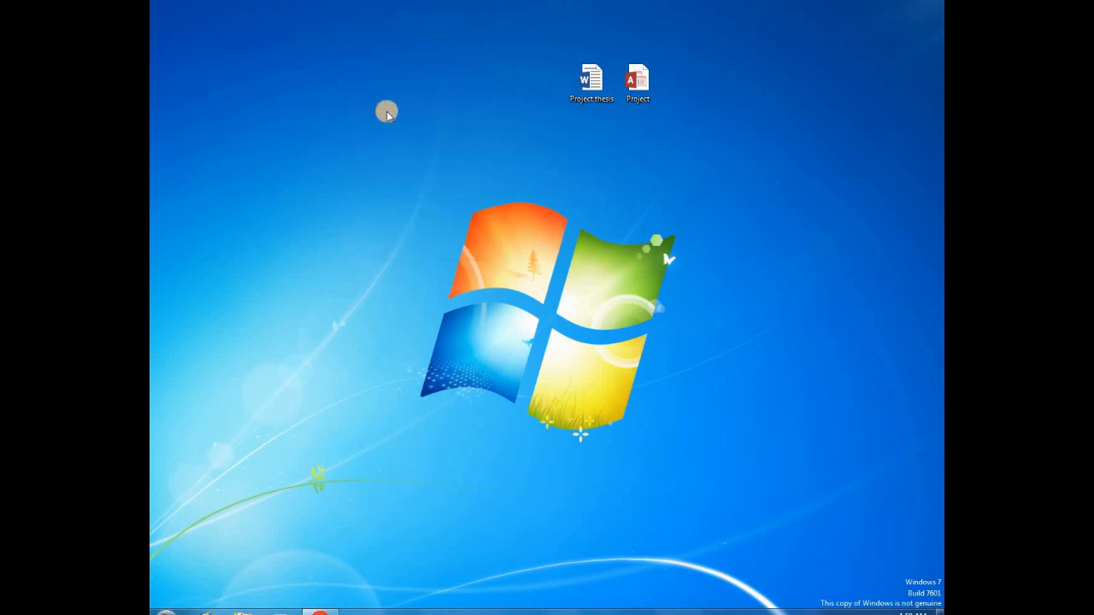
pyautogui.rightClick(338, 68)
pyautogui.click(380, 103)
pyautogui.rightClick(339, 54)
pyautogui.click(381, 89)
pyautogui.rightClick(328, 51)
pyautogui.click(373, 89)
pyautogui.rightClick(394, 74)
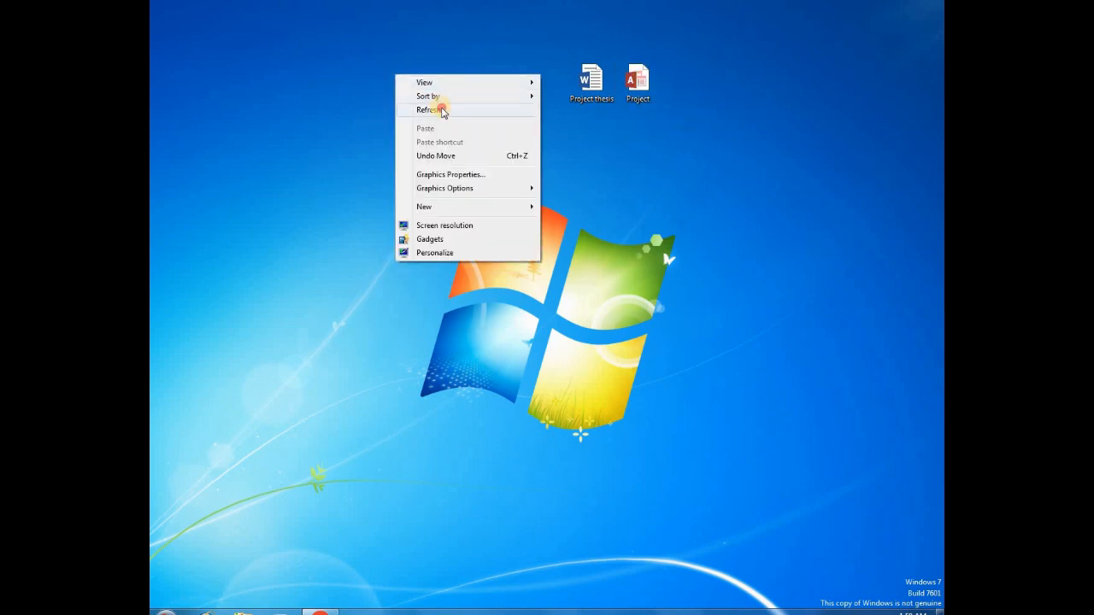
pyautogui.click(443, 112)
pyautogui.rightClick(351, 60)
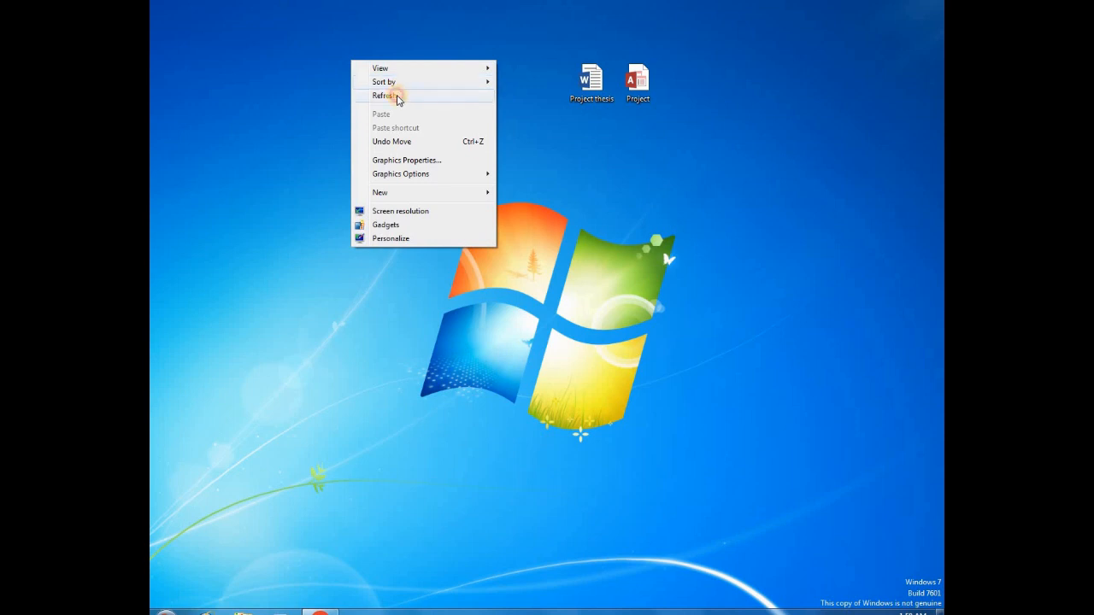
pyautogui.click(396, 97)
pyautogui.rightClick(357, 46)
pyautogui.click(402, 82)
pyautogui.rightClick(334, 41)
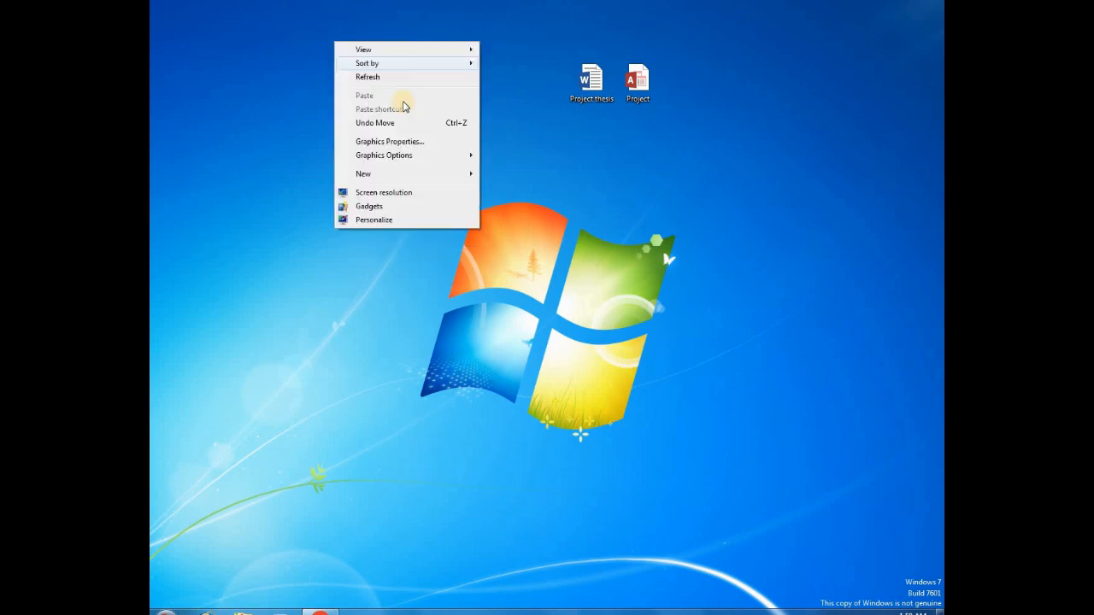
pyautogui.click(393, 76)
pyautogui.rightClick(365, 58)
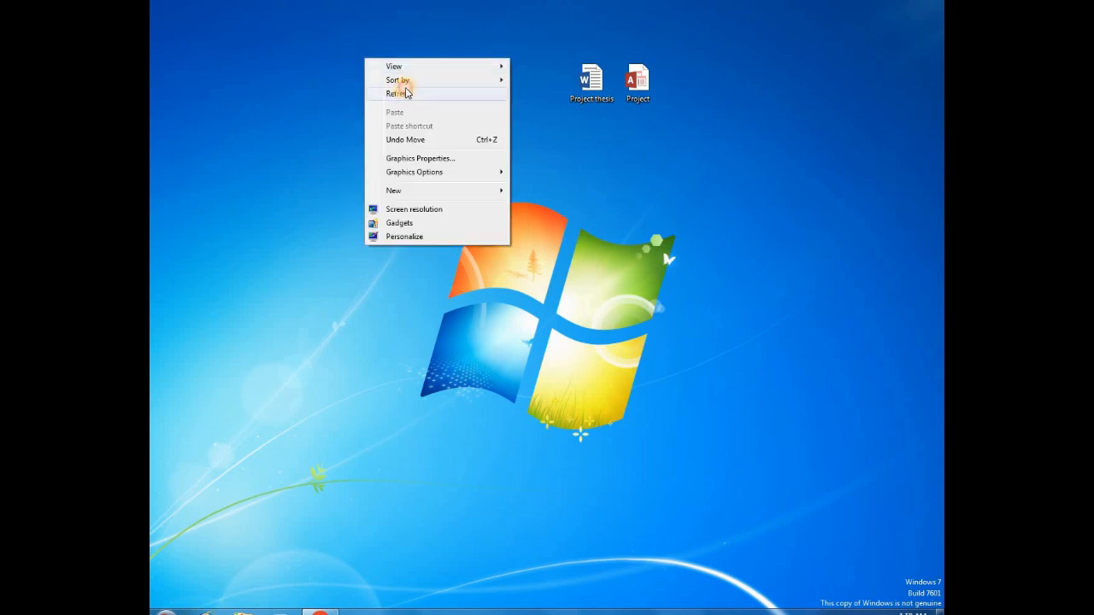
pyautogui.click(402, 92)
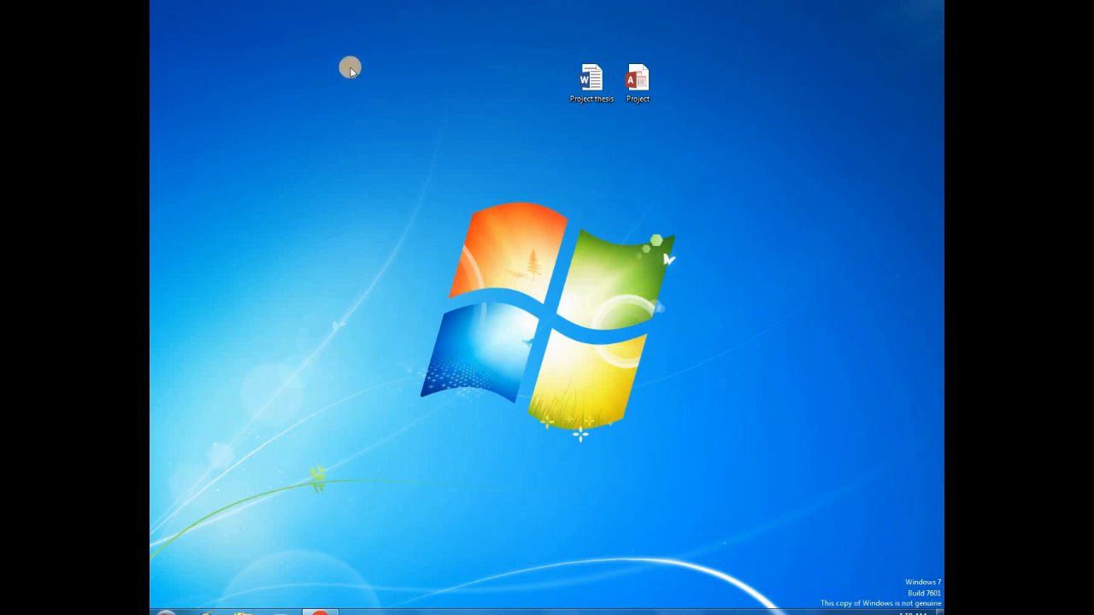
pyautogui.rightClick(350, 66)
pyautogui.click(402, 94)
pyautogui.rightClick(325, 72)
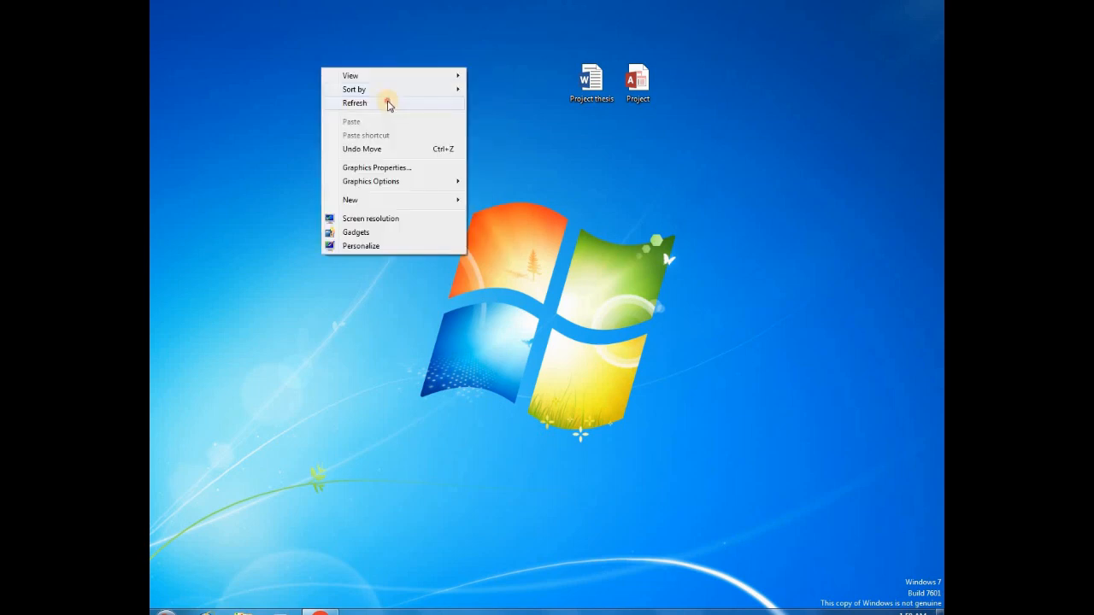
pyautogui.click(385, 103)
pyautogui.rightClick(341, 74)
pyautogui.click(383, 108)
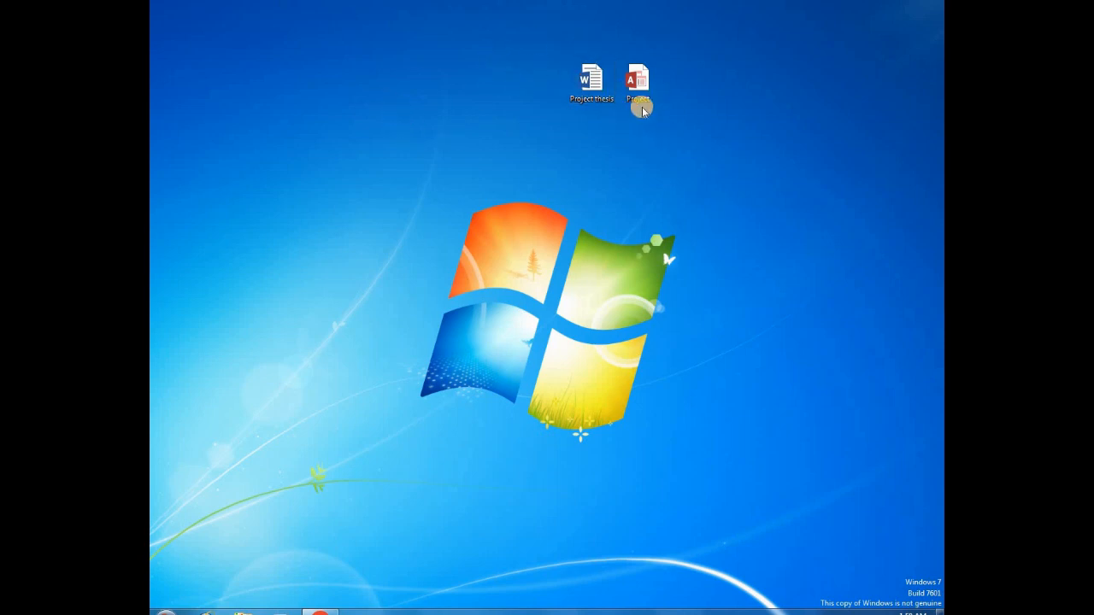
# Shift the Project thesis icon left and open the Project database in a maximized Access window.
pyautogui.moveTo(589, 79); pyautogui.dragTo(497, 78)
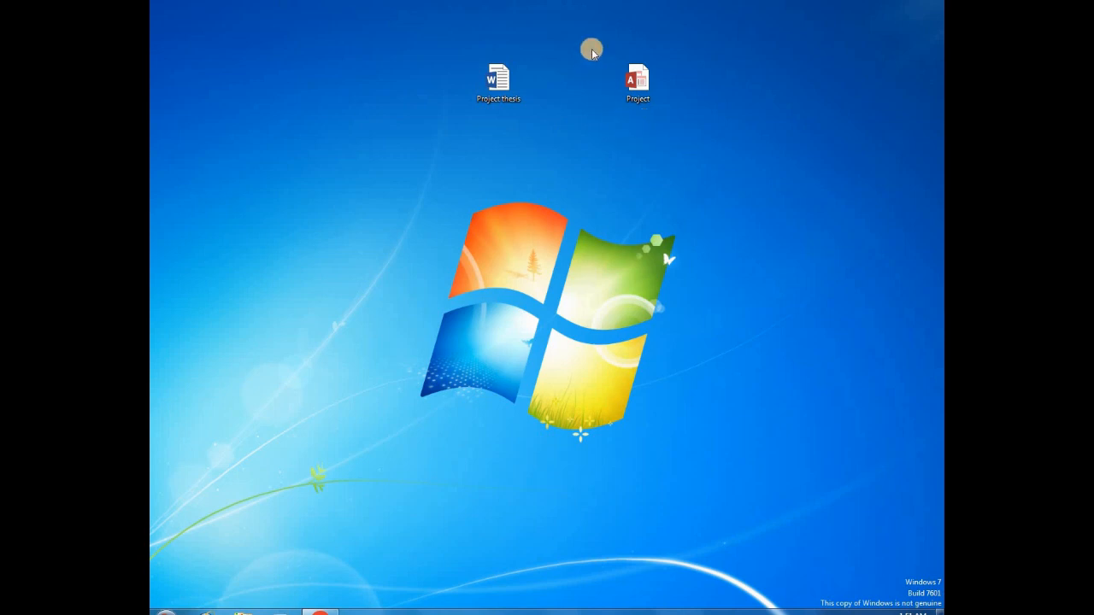
pyautogui.doubleClick(632, 81)
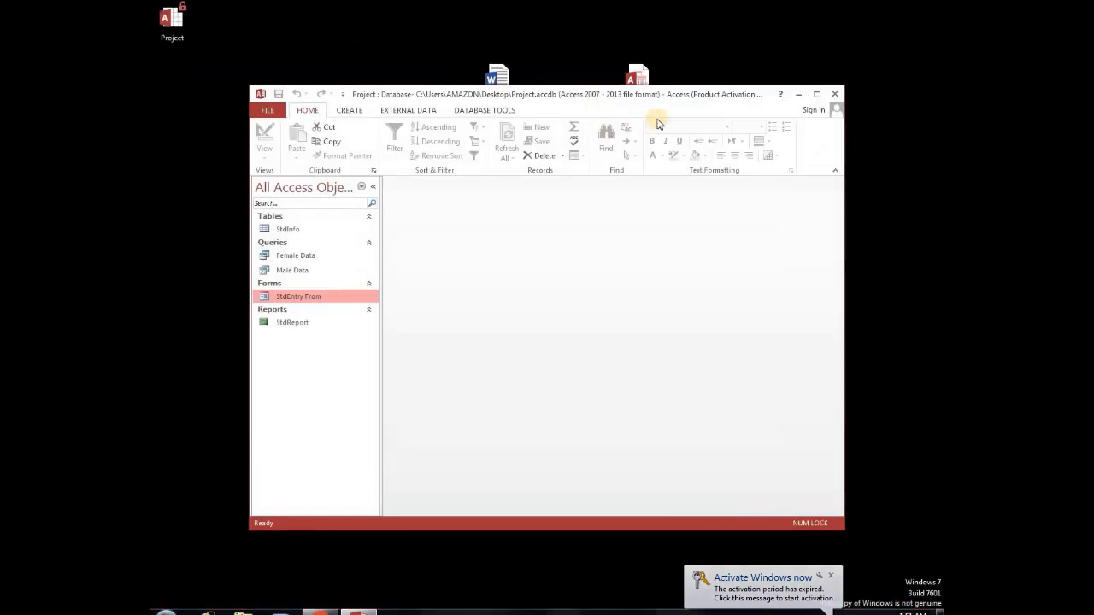
pyautogui.click(689, 174)
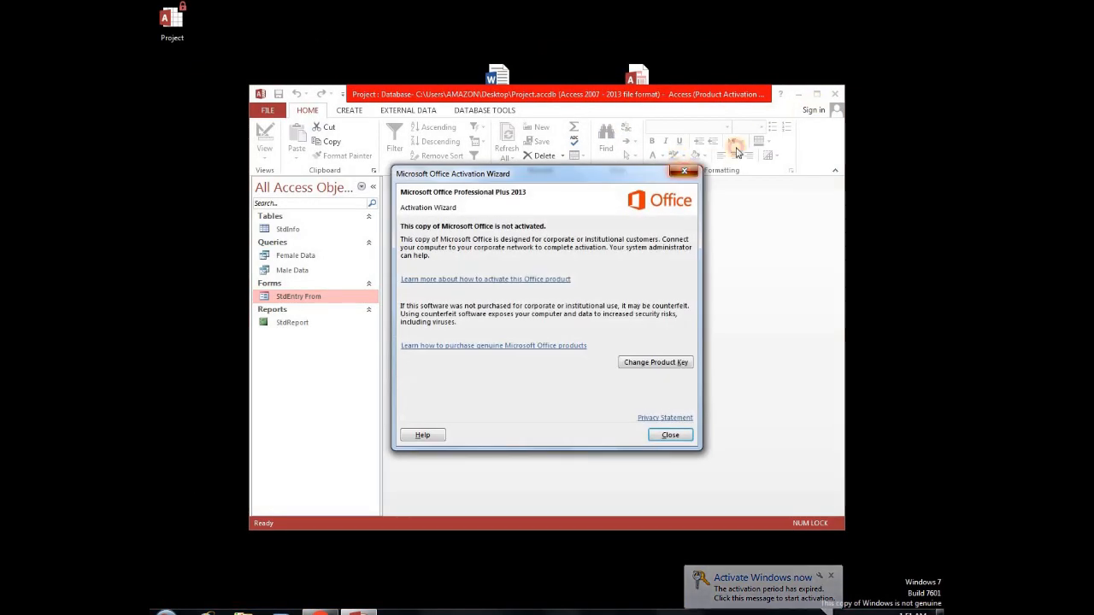
pyautogui.click(817, 96)
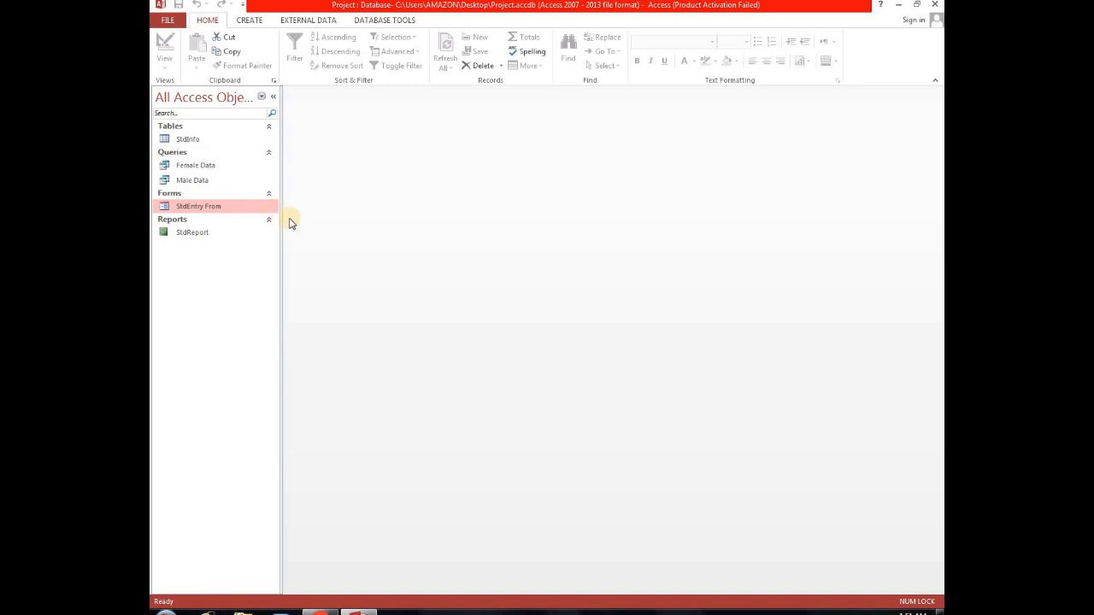
# Open the StdInfo table and set the second student's Course to Digital Marketing.
pyautogui.doubleClick(186, 140)
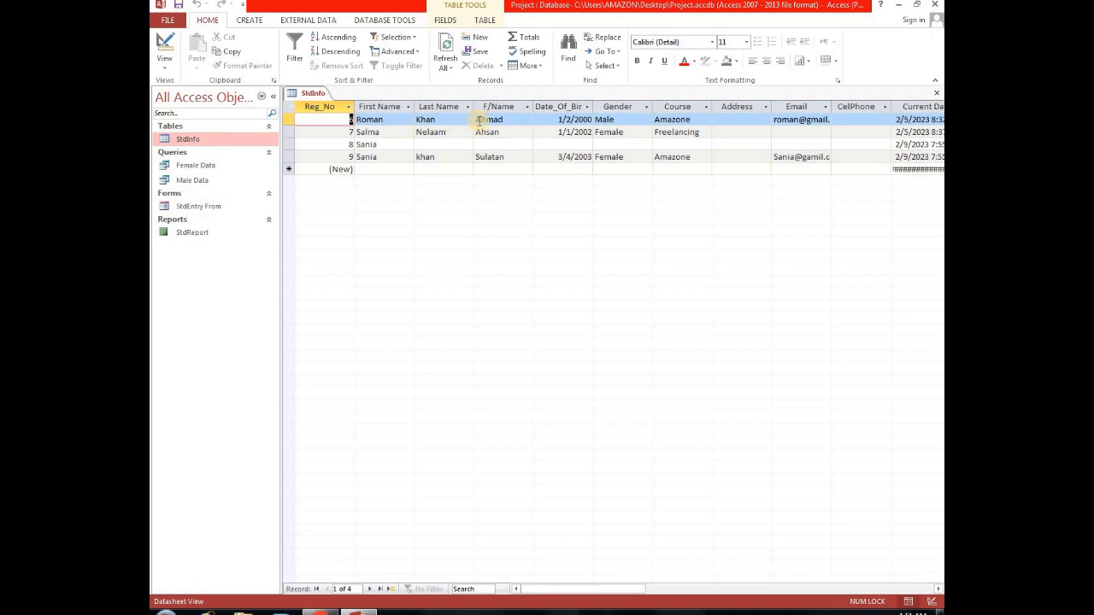
pyautogui.click(599, 590)
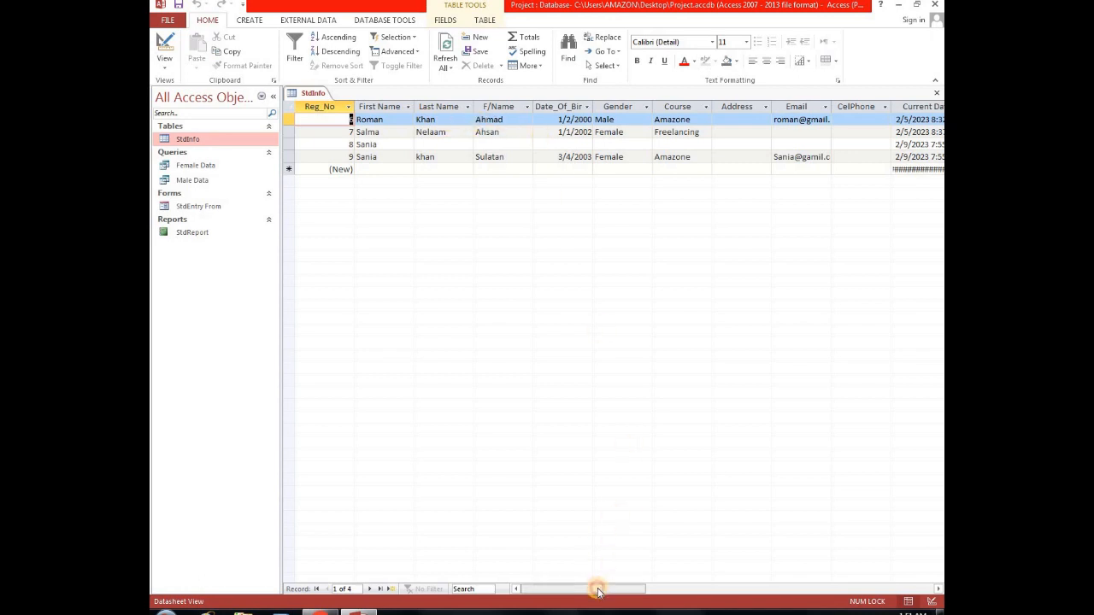
pyautogui.moveTo(606, 591); pyautogui.dragTo(619, 592)
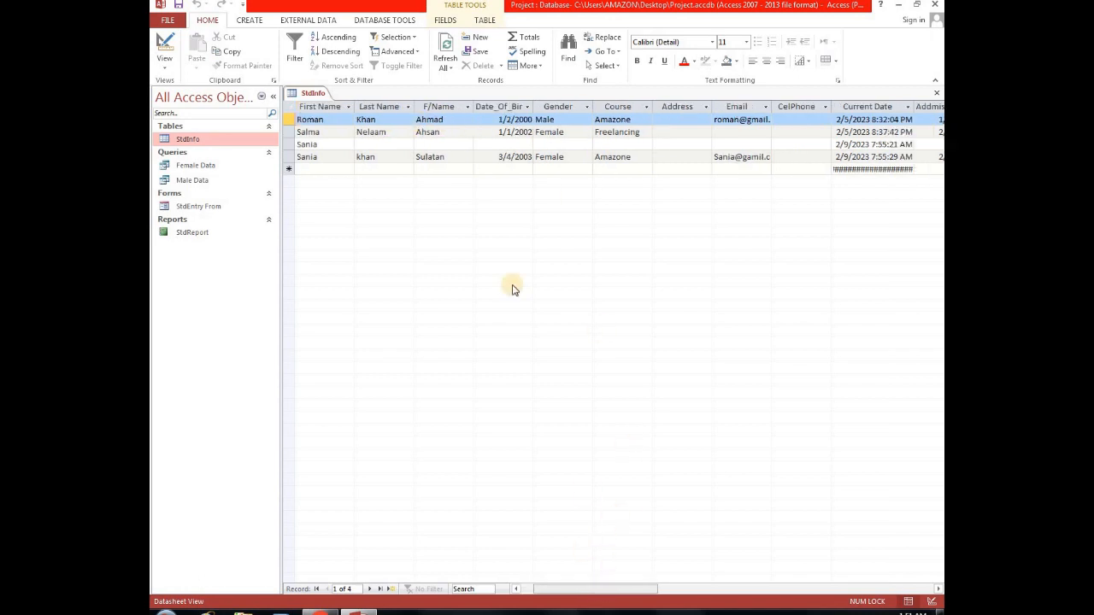
pyautogui.doubleClick(533, 101)
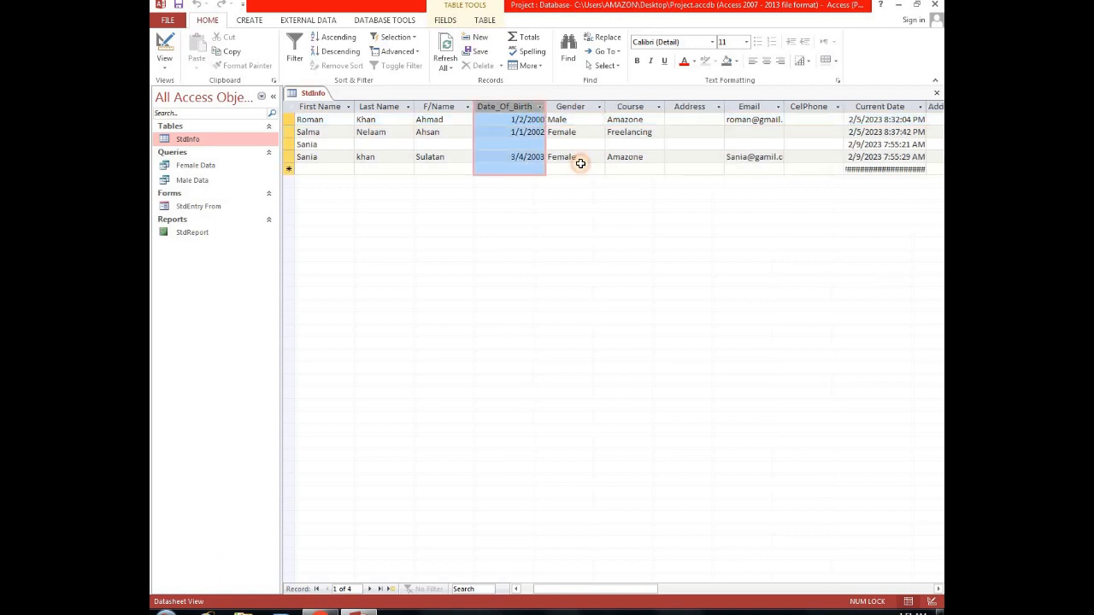
pyautogui.click(580, 143)
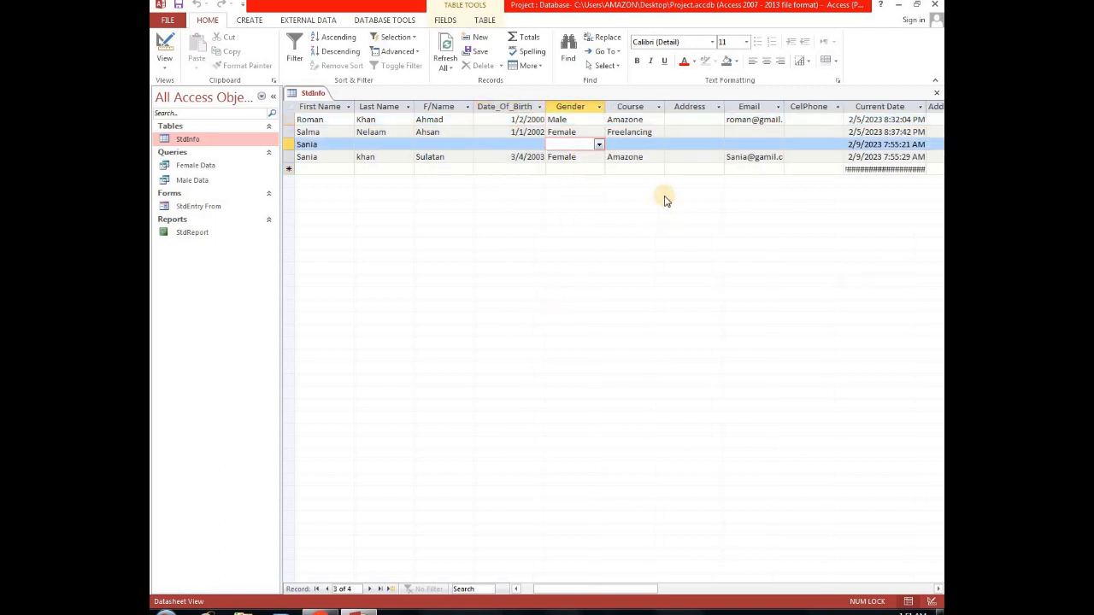
pyautogui.click(658, 130)
pyautogui.click(668, 312)
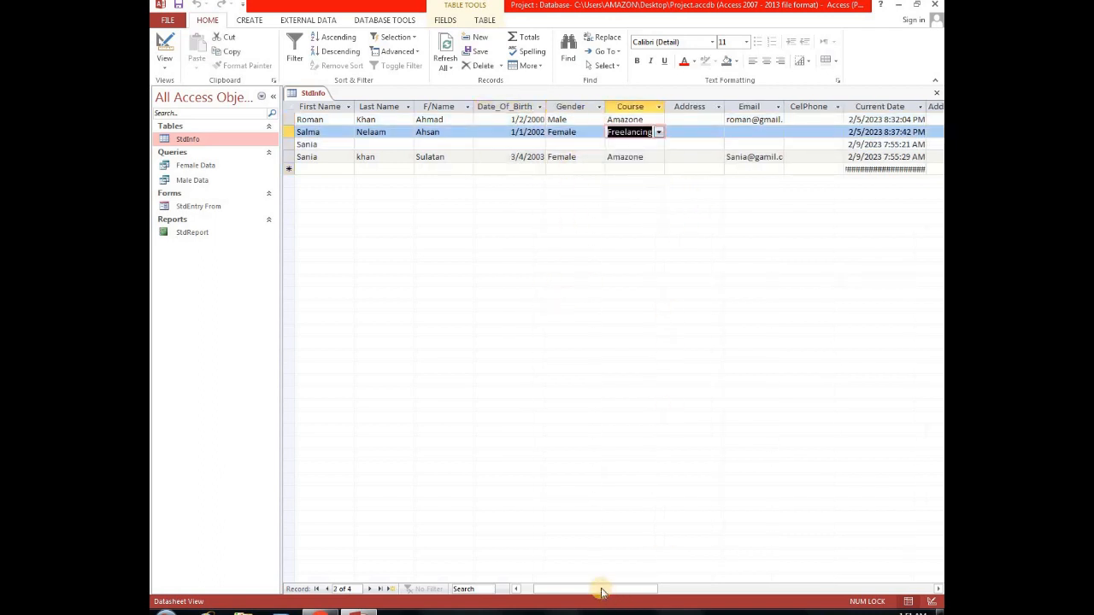
pyautogui.moveTo(604, 590); pyautogui.dragTo(532, 588)
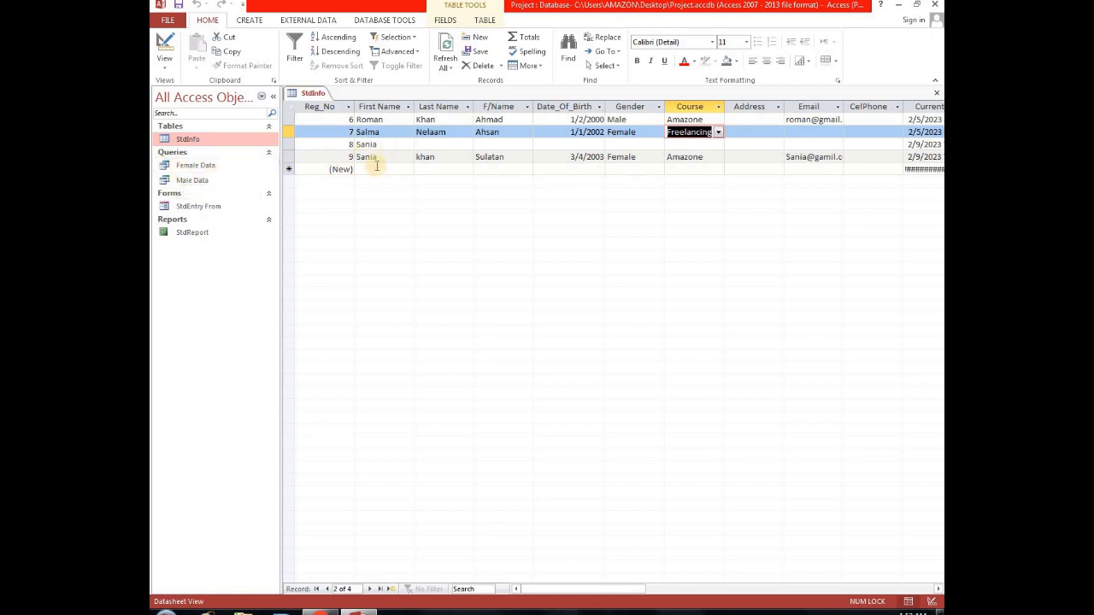
pyautogui.click(719, 133)
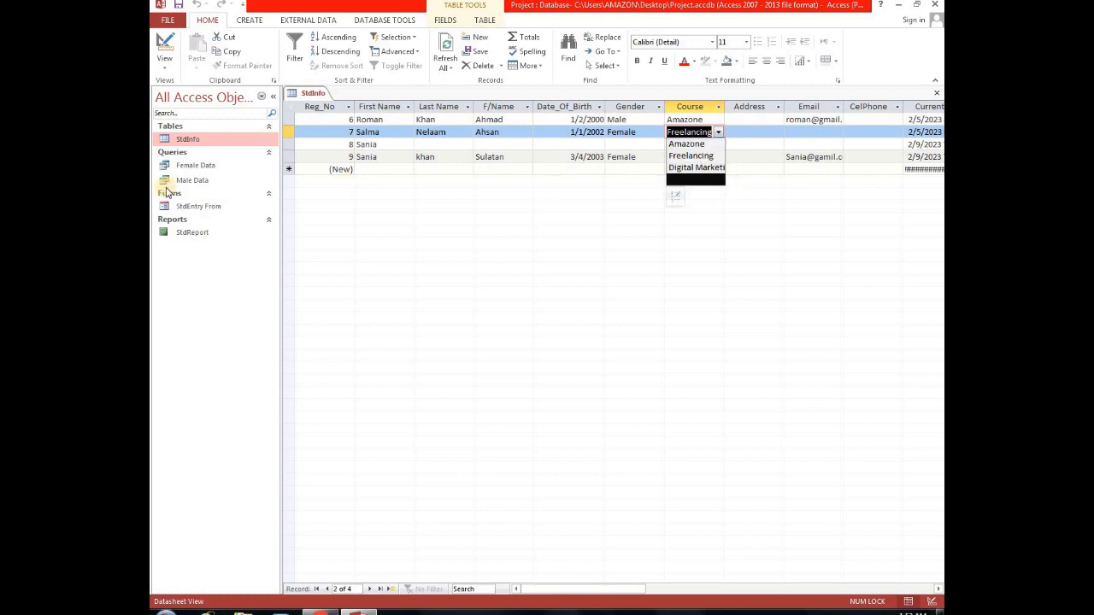
pyautogui.click(697, 169)
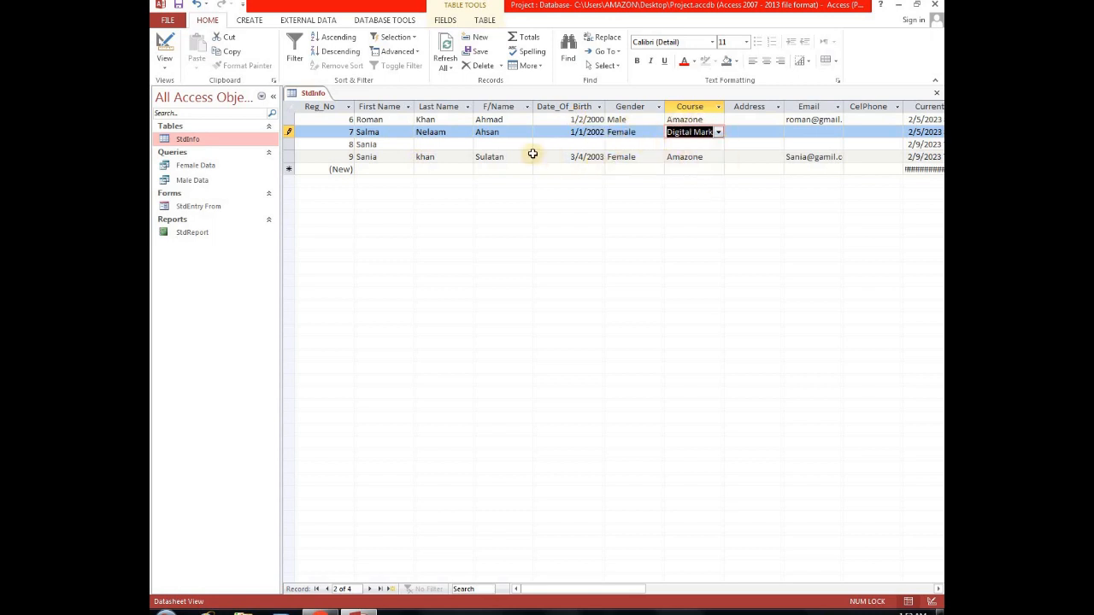
# Open the Female Data and Male Data queries and examine their Gender columns.
pyautogui.click(204, 166)
pyautogui.doubleClick(202, 166)
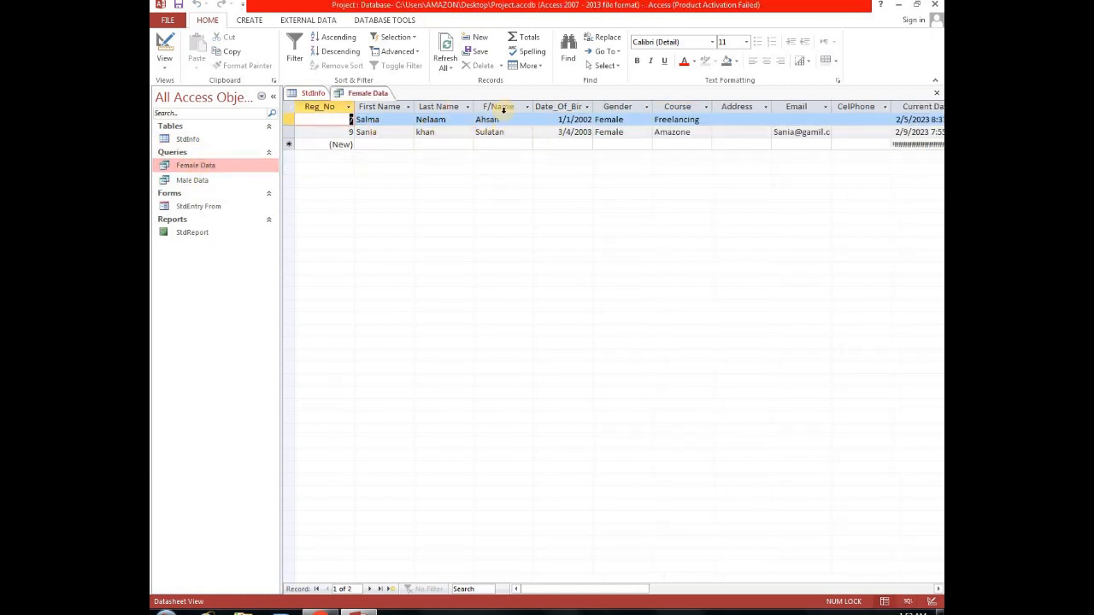
pyautogui.click(624, 106)
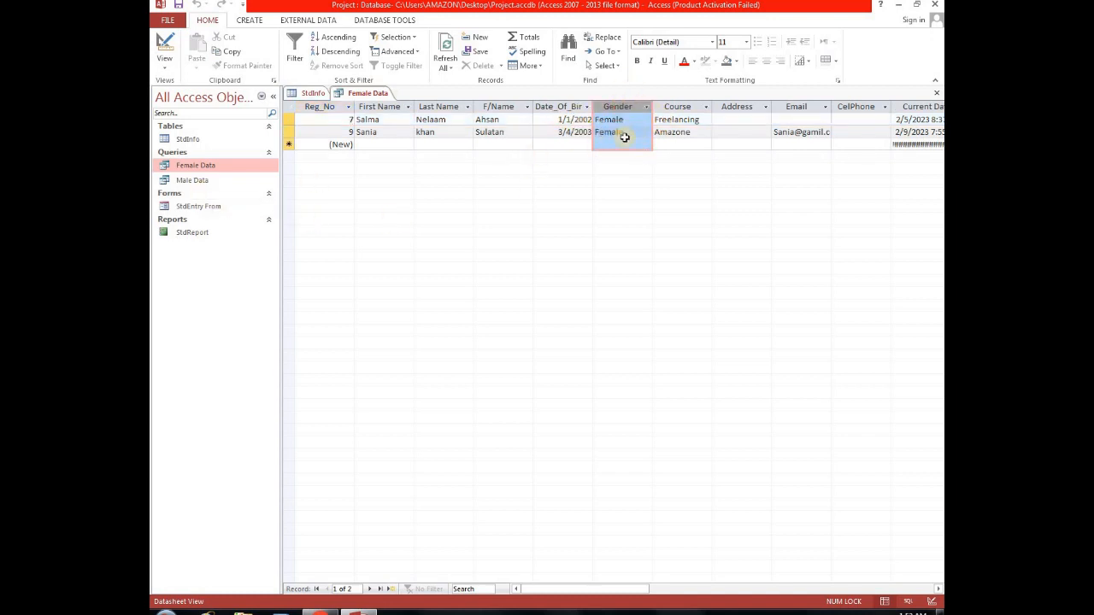
pyautogui.doubleClick(192, 180)
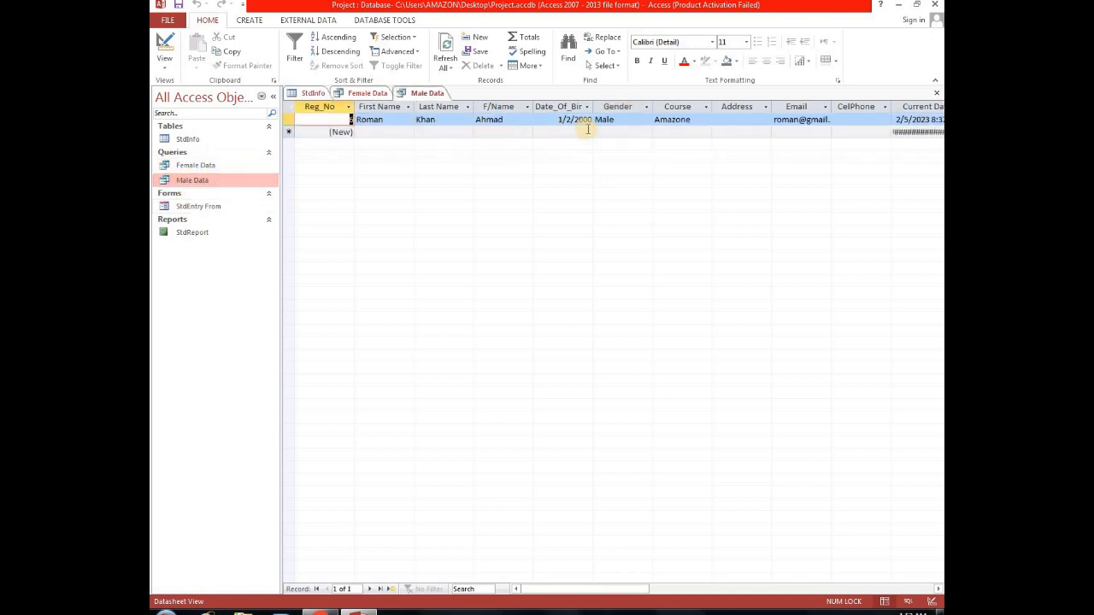
pyautogui.click(622, 109)
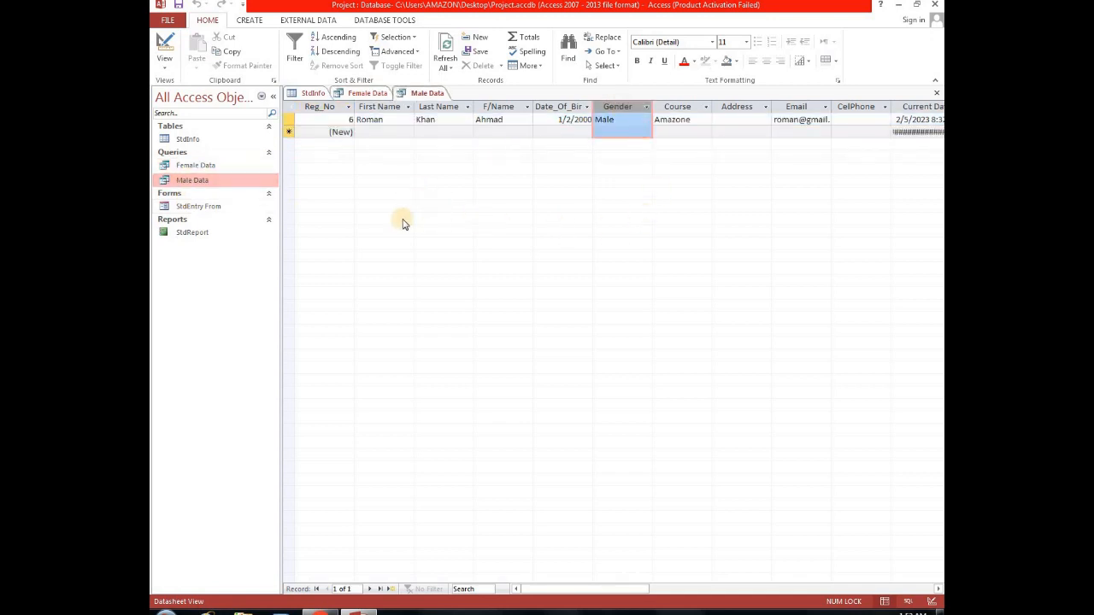
# Open the StdEntry From form and scroll across its layout.
pyautogui.doubleClick(203, 207)
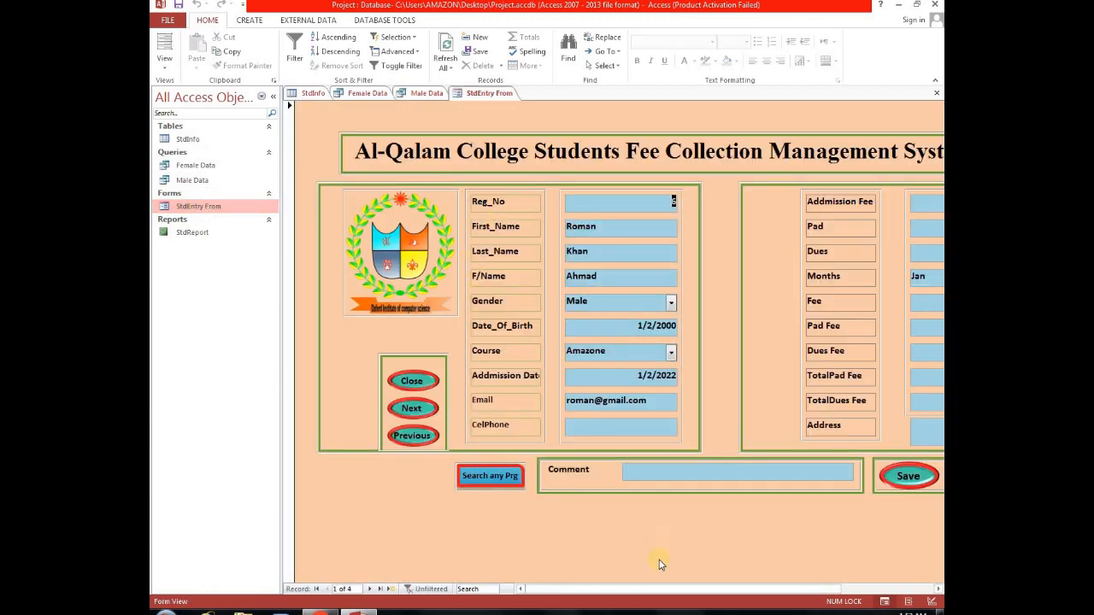
pyautogui.moveTo(627, 592)
pyautogui.mouseDown()
pyautogui.moveTo(653, 591)
pyautogui.moveTo(626, 595)
pyautogui.moveTo(636, 593)
pyautogui.mouseUp()
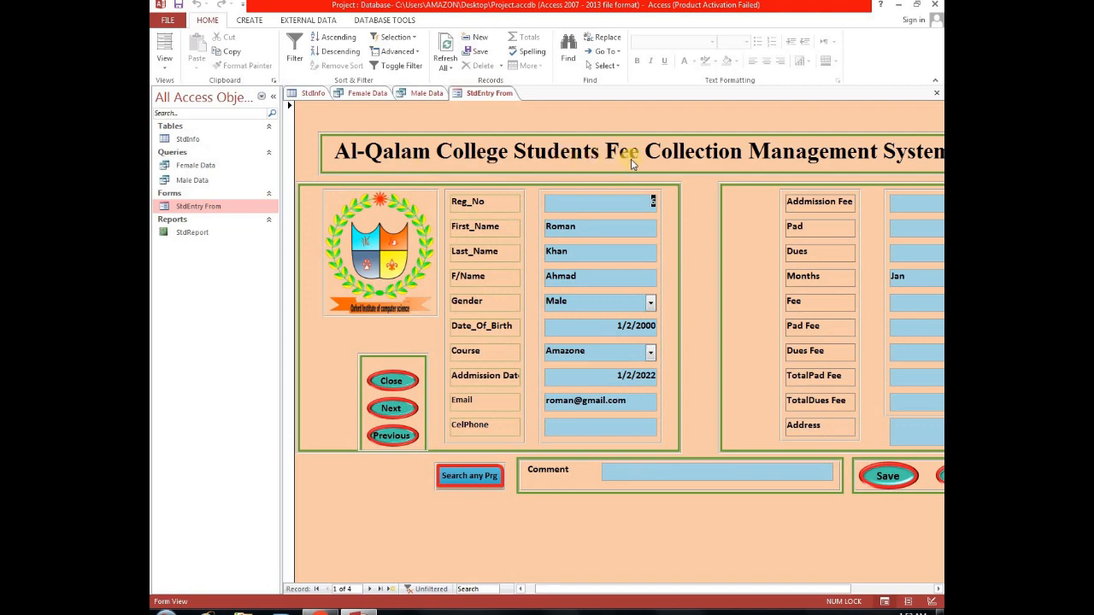
pyautogui.moveTo(621, 590); pyautogui.dragTo(644, 590)
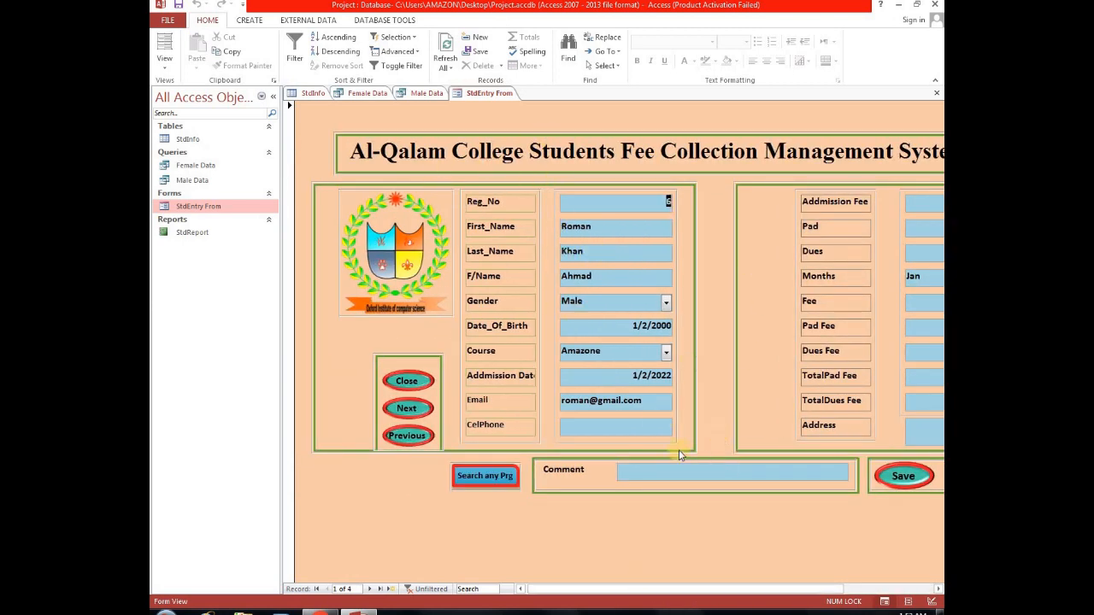
# Browse the form's student records with the Next and Previous buttons, dismissing the record-limit message.
pyautogui.moveTo(637, 590)
pyautogui.mouseDown()
pyautogui.moveTo(705, 597)
pyautogui.moveTo(638, 606)
pyautogui.moveTo(621, 594)
pyautogui.mouseUp()
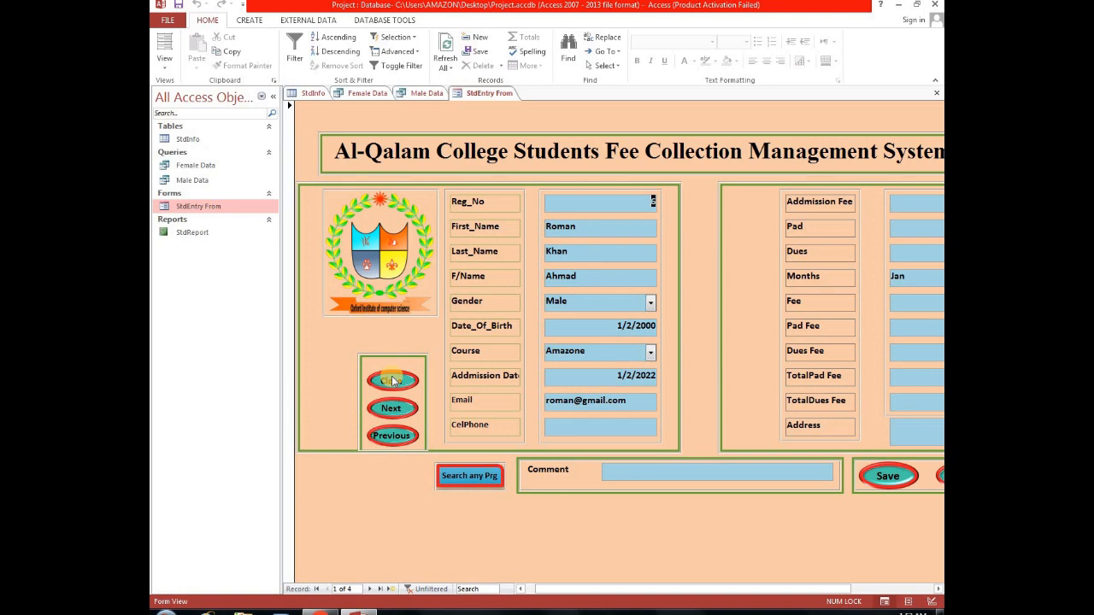
pyautogui.click(393, 410)
pyautogui.click(395, 414)
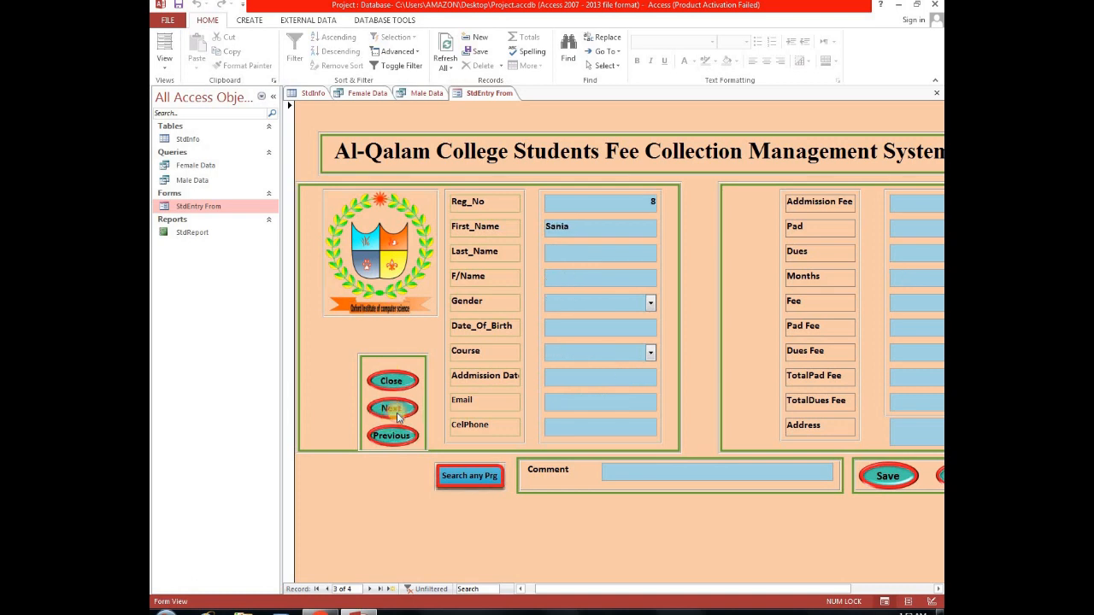
pyautogui.click(393, 434)
pyautogui.click(393, 434)
pyautogui.click(393, 434)
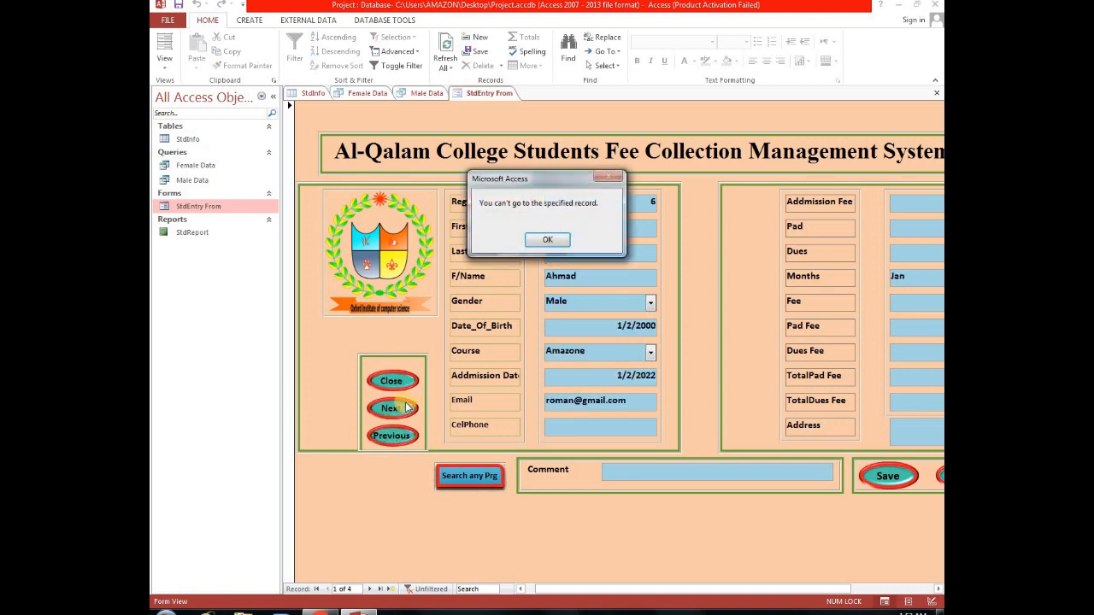
pyautogui.click(547, 239)
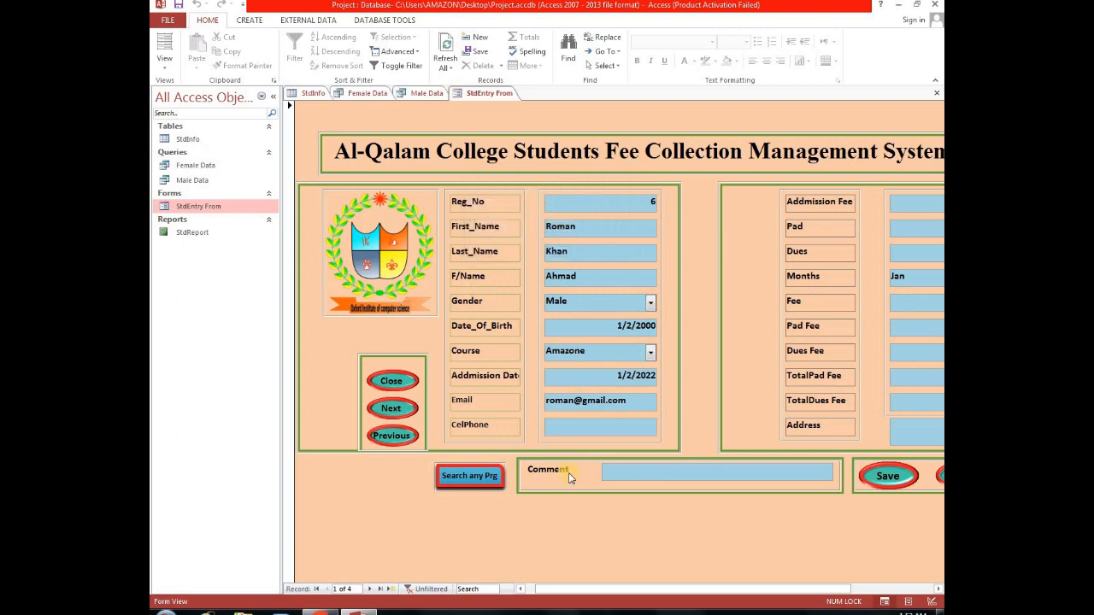
# Start a new student record and enter the student's first name, last name and father's name.
pyautogui.moveTo(681, 589); pyautogui.dragTo(757, 556)
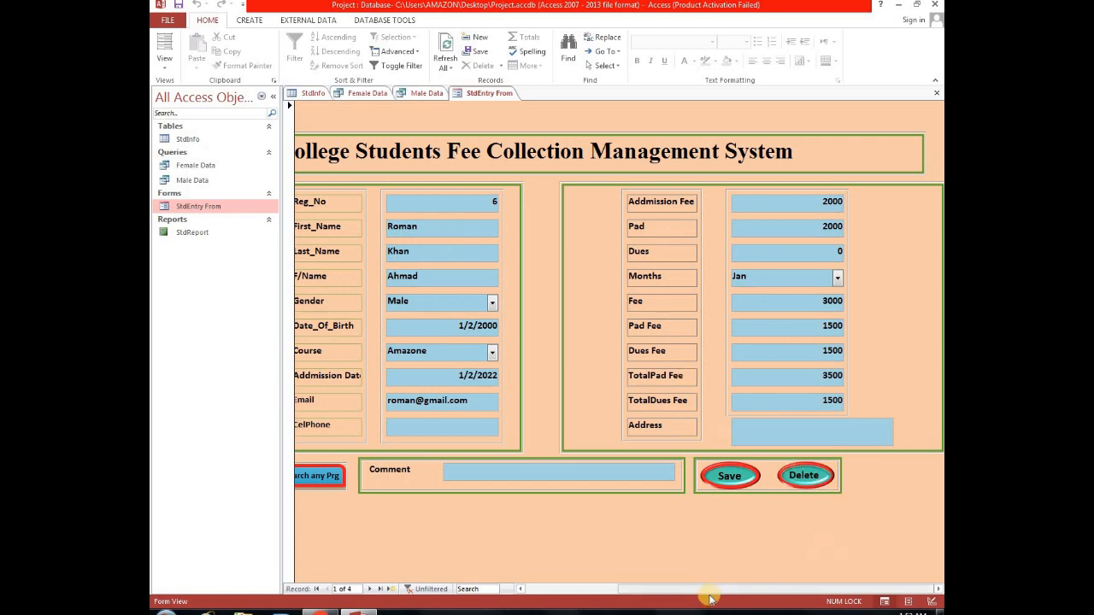
pyautogui.moveTo(709, 596); pyautogui.dragTo(638, 588)
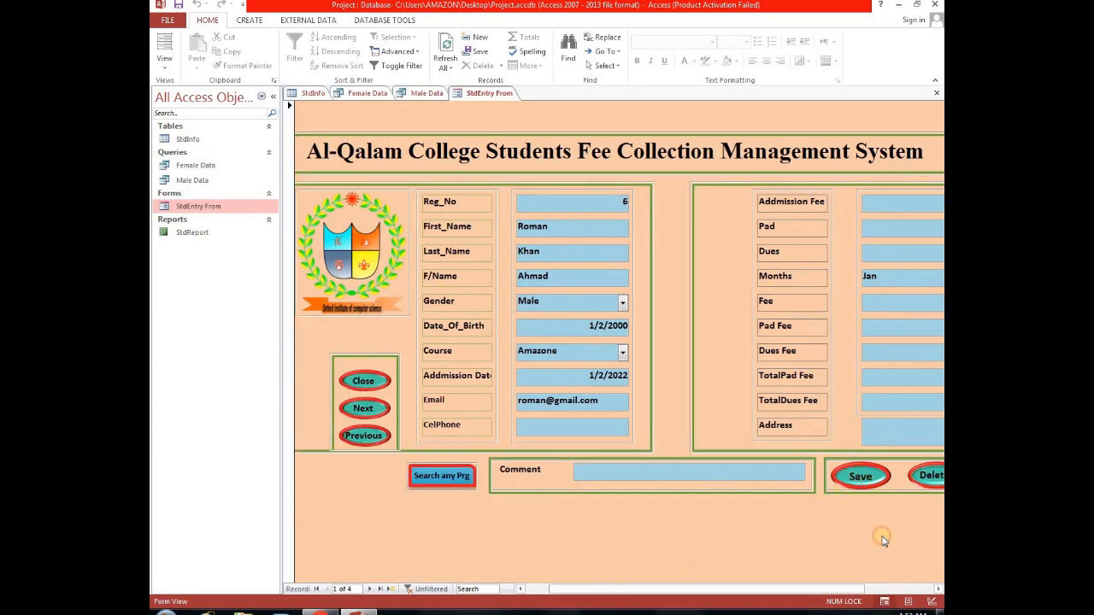
pyautogui.click(861, 478)
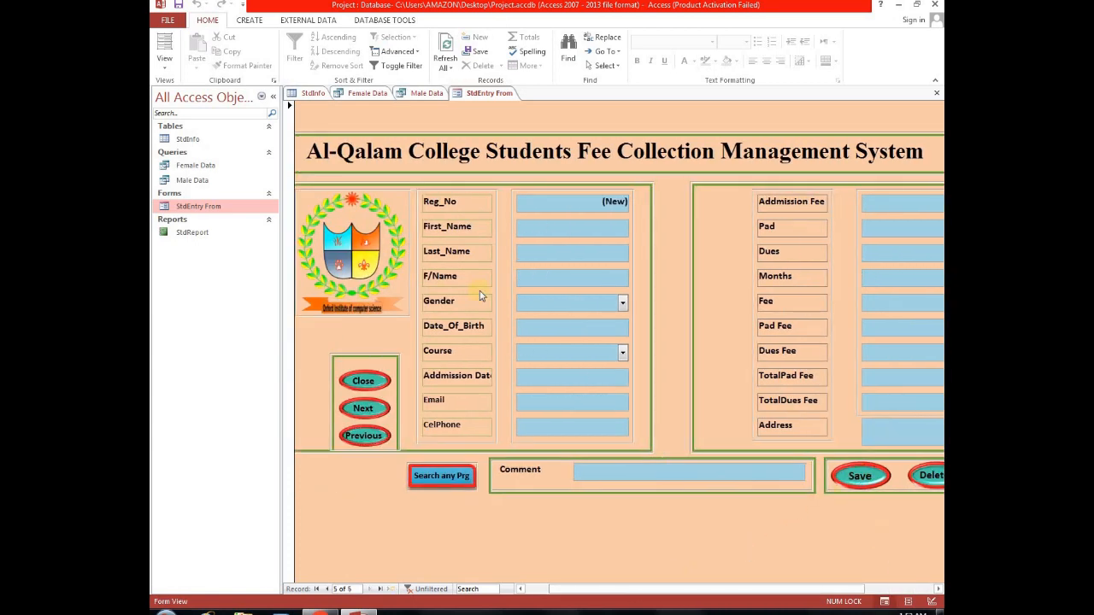
pyautogui.click(520, 234)
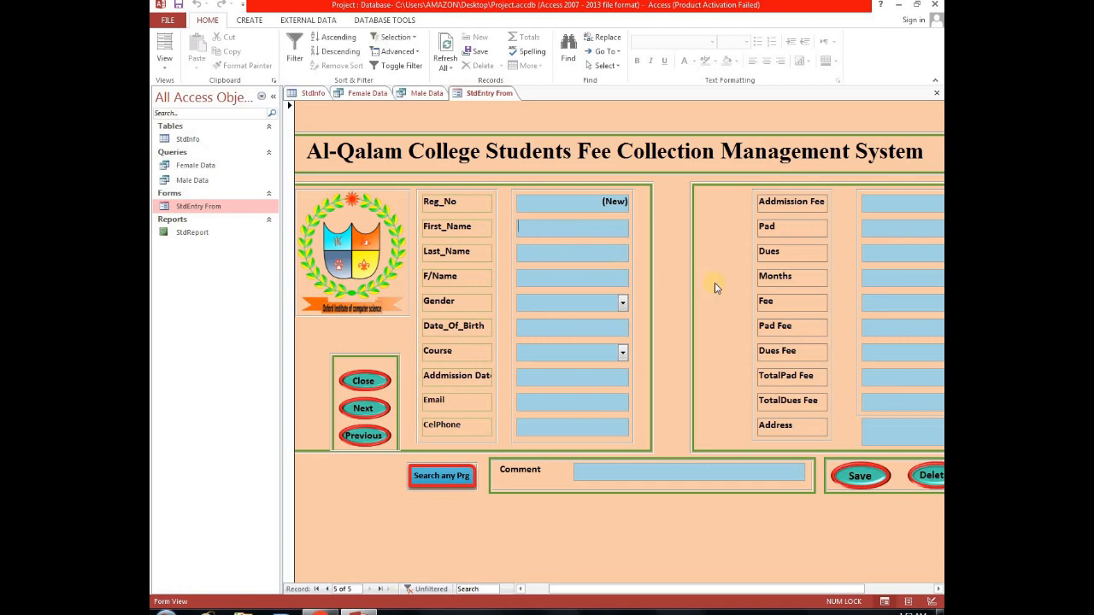
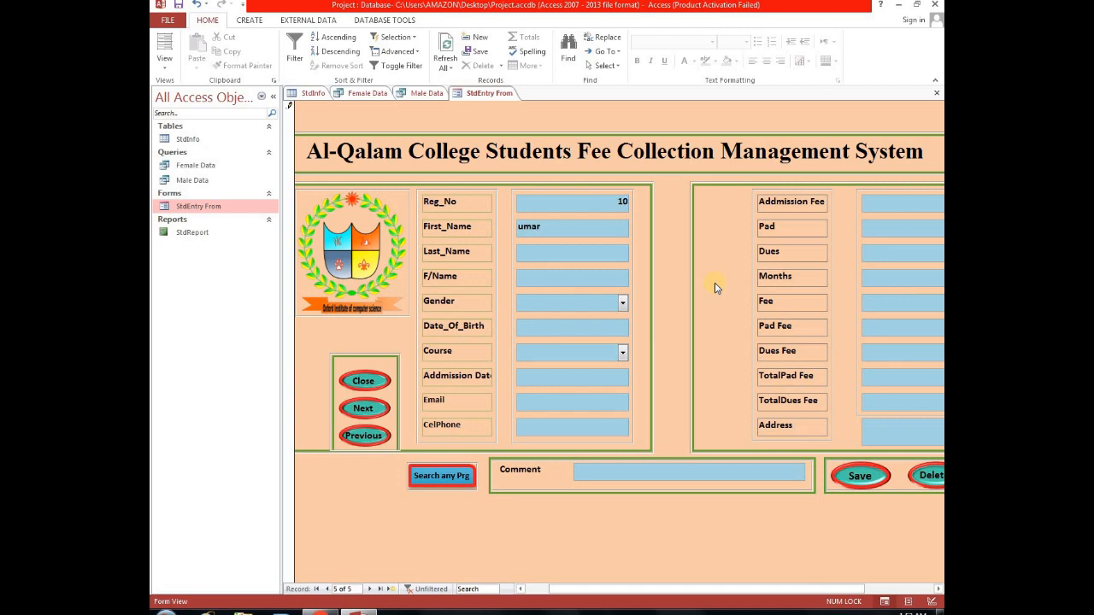
pyautogui.press('Tab')
# Set Gender to Male and pick 4/4/2021 as the Date_Of_Birth from the calendar.
pyautogui.click(623, 303)
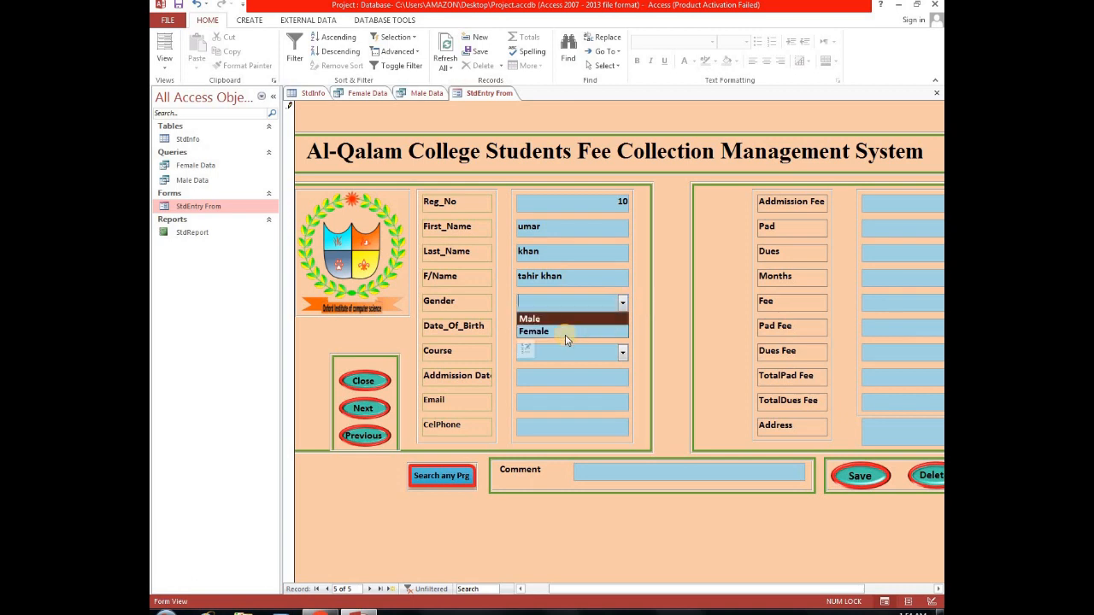
pyautogui.click(564, 323)
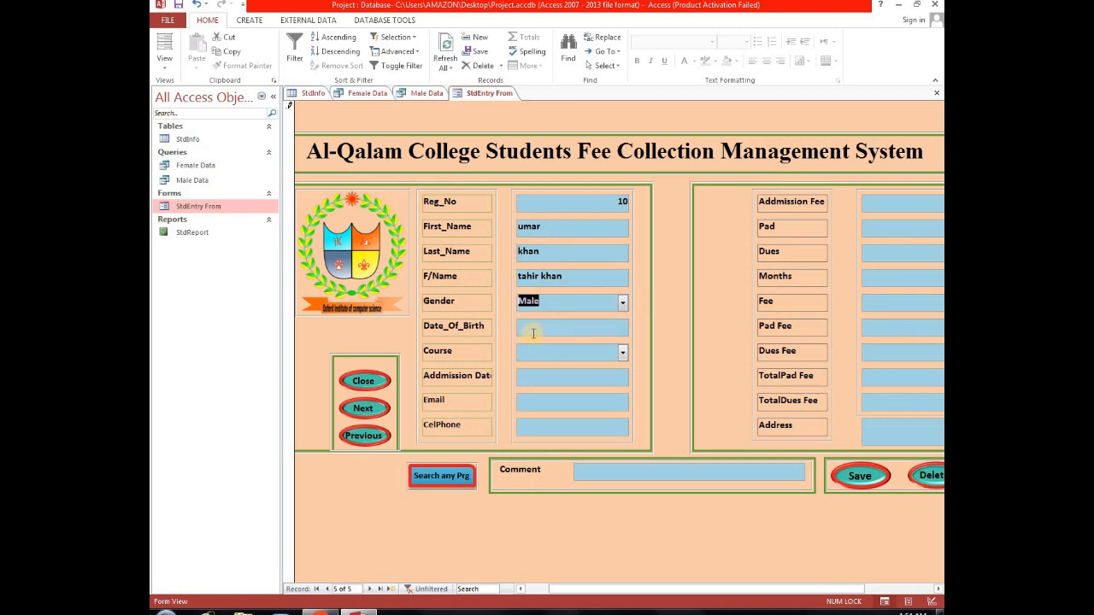
pyautogui.click(557, 330)
pyautogui.click(635, 324)
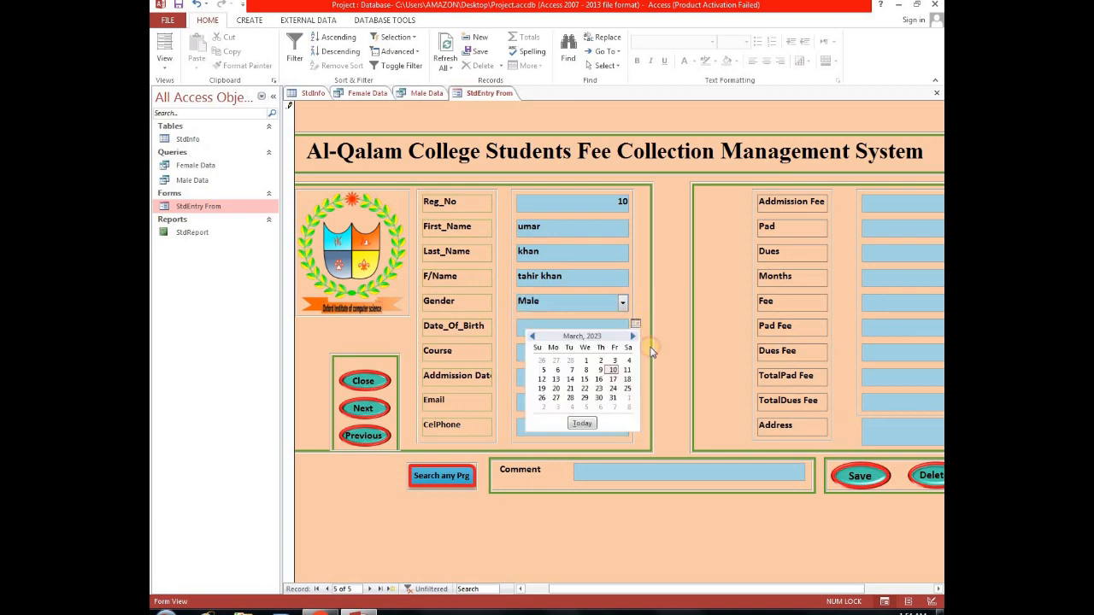
pyautogui.click(532, 336)
pyautogui.click(532, 336)
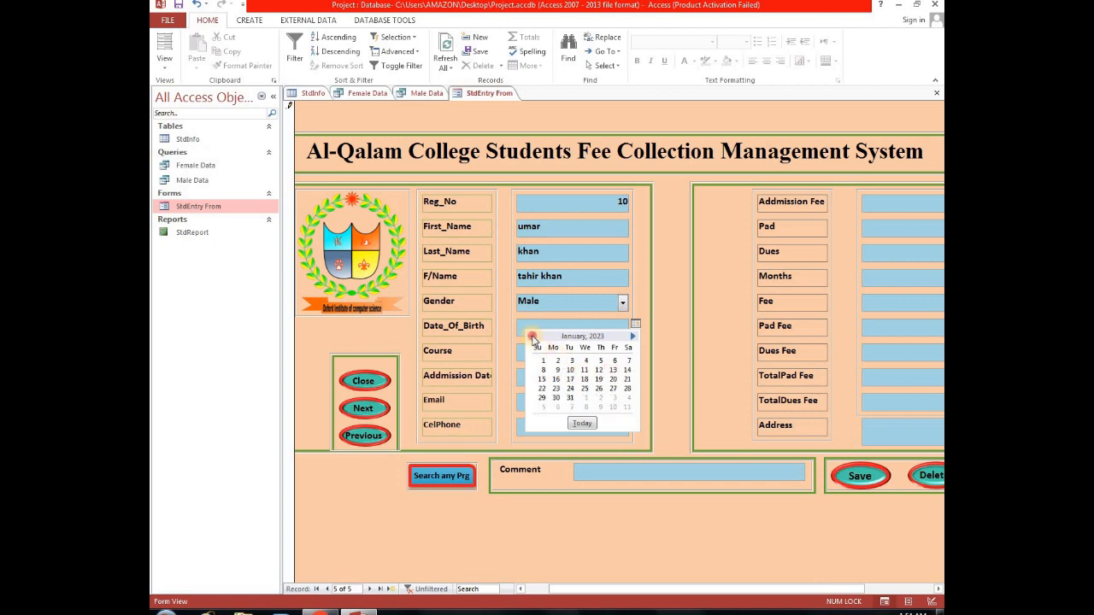
pyautogui.click(532, 336)
pyautogui.click(532, 336)
pyautogui.tripleClick(531, 336)
pyautogui.tripleClick(532, 336)
pyautogui.tripleClick(531, 336)
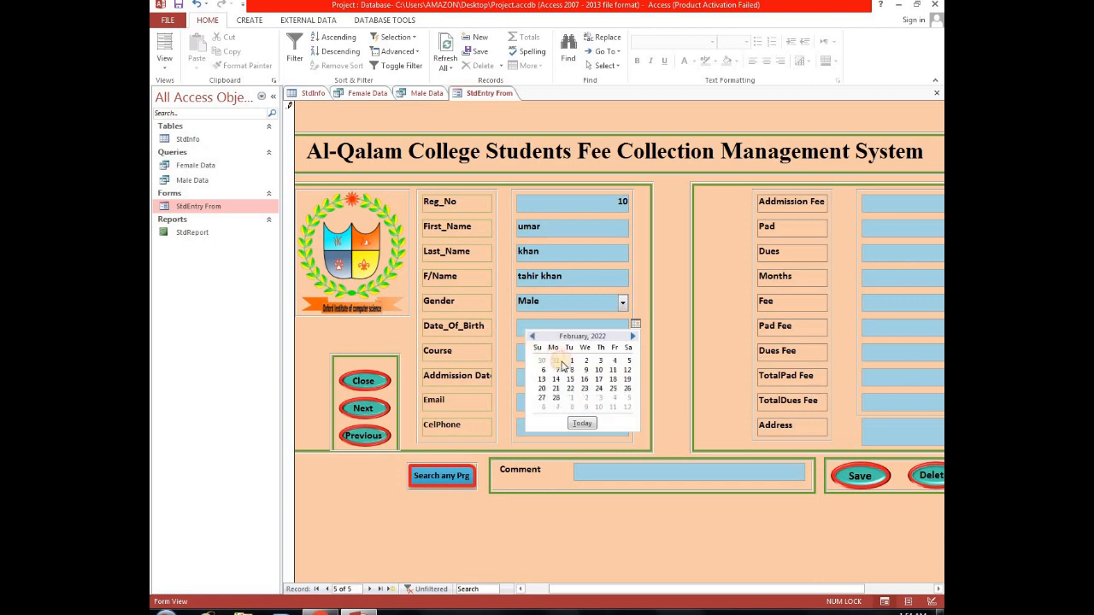
pyautogui.click(532, 338)
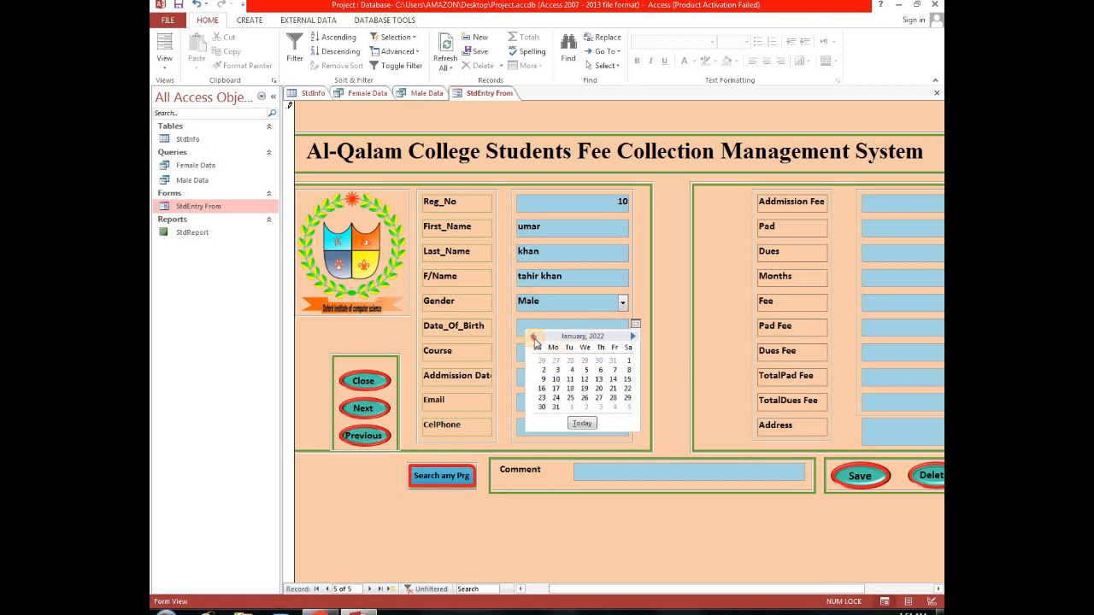
pyautogui.tripleClick(532, 338)
pyautogui.tripleClick(532, 336)
pyautogui.doubleClick(531, 336)
pyautogui.click(532, 336)
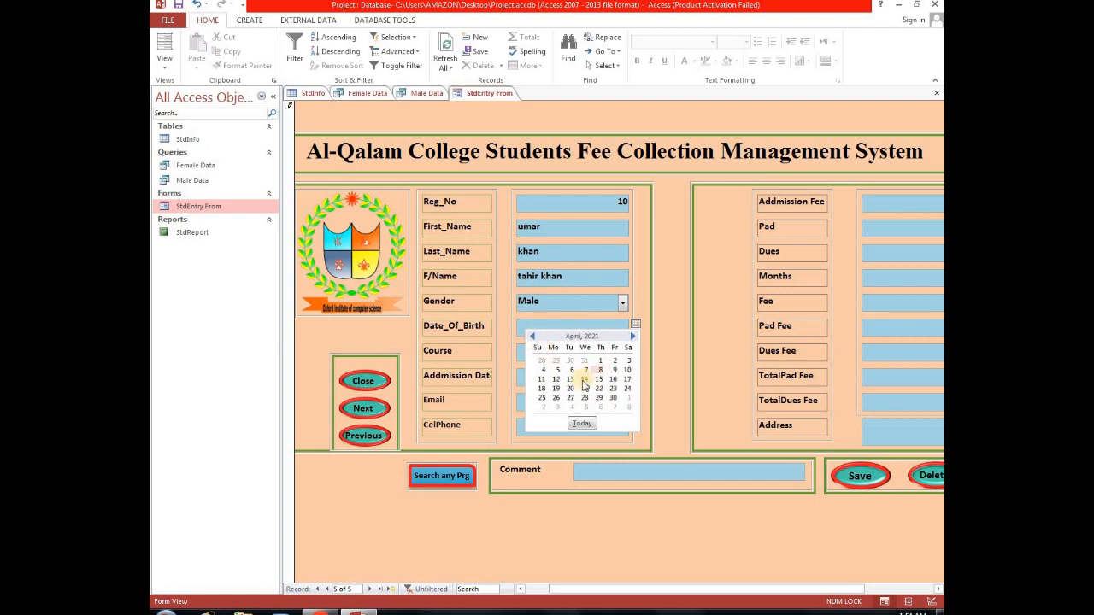
pyautogui.click(542, 370)
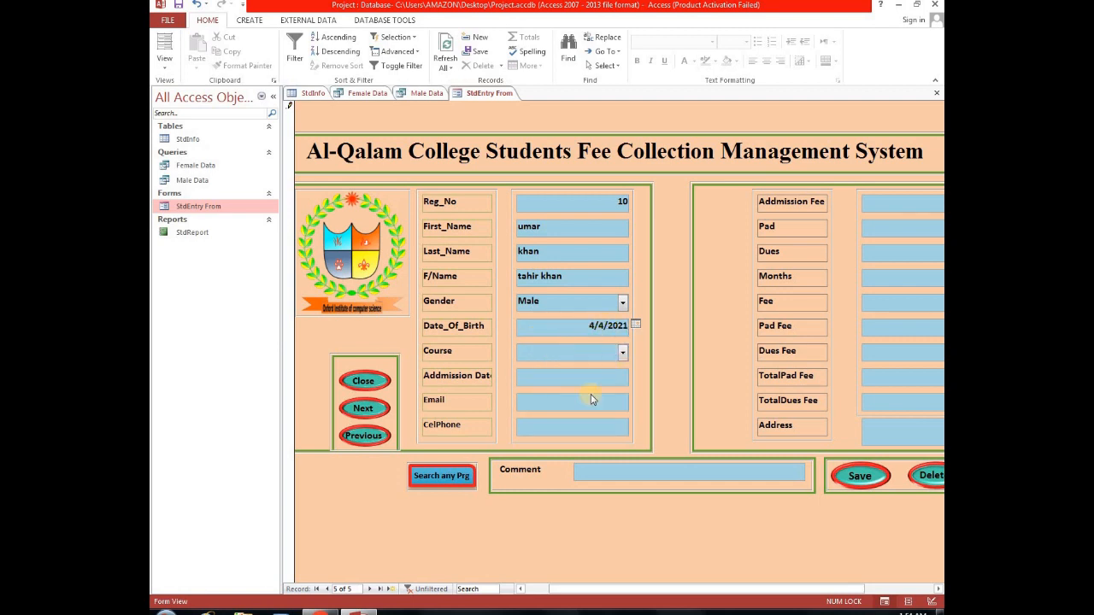
# Choose Amazone as the Course and pick 3/1/2023 as the Addmission Date.
pyautogui.click(622, 353)
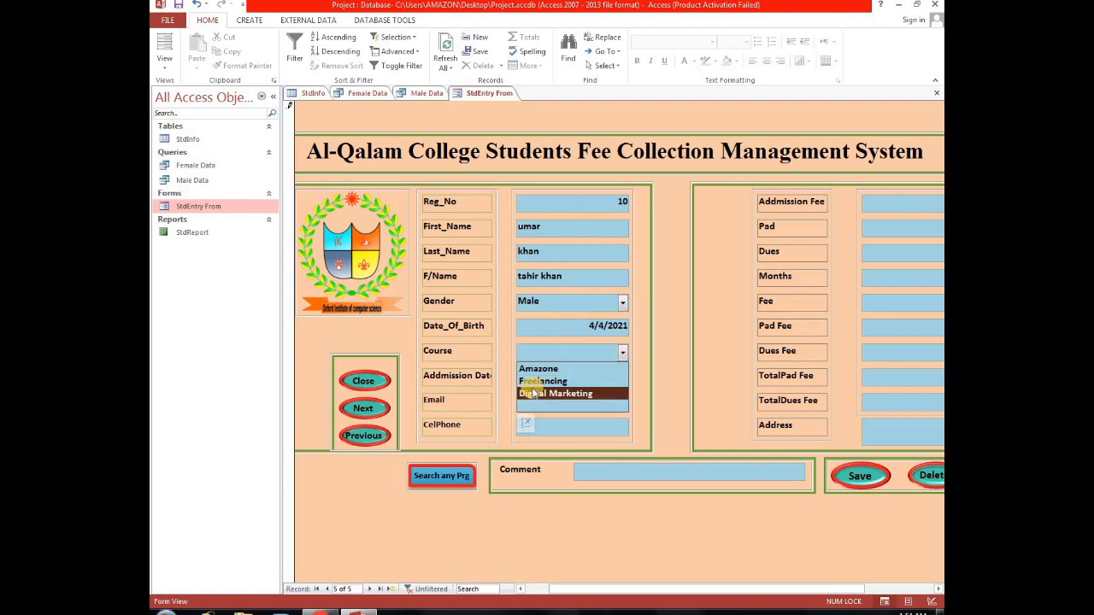
pyautogui.click(578, 369)
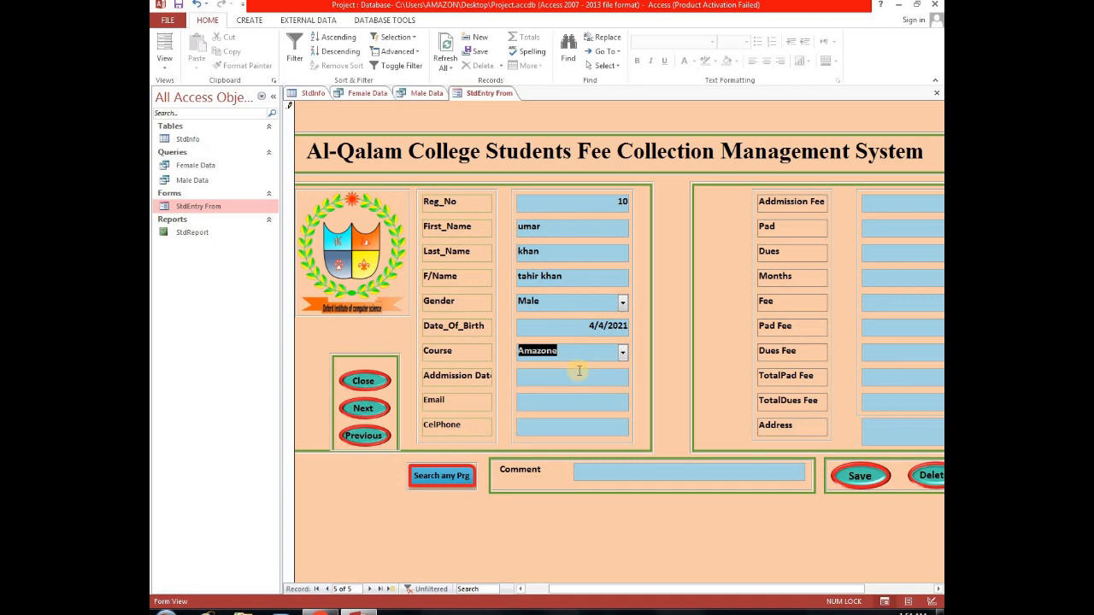
pyautogui.click(537, 376)
pyautogui.click(635, 375)
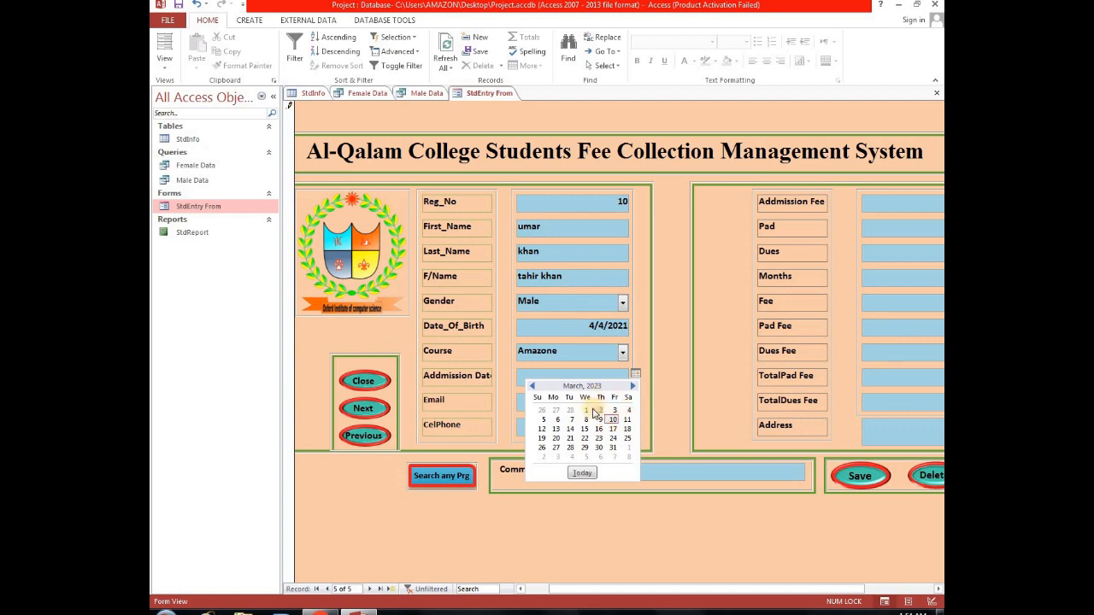
pyautogui.click(587, 411)
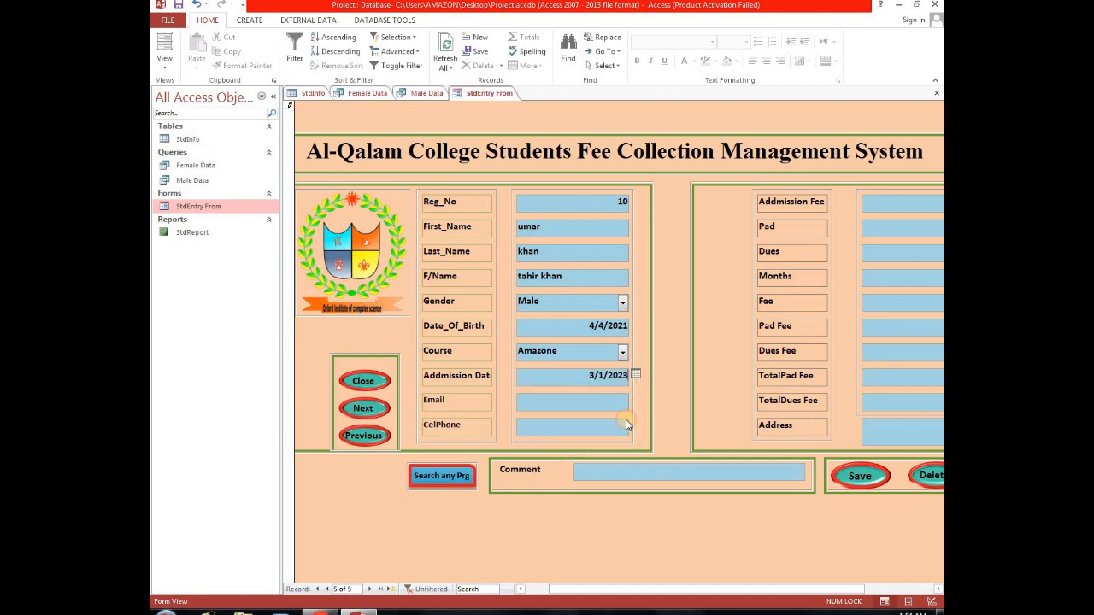
# Enter the student's e-mail address and cell phone number.
pyautogui.click(593, 406)
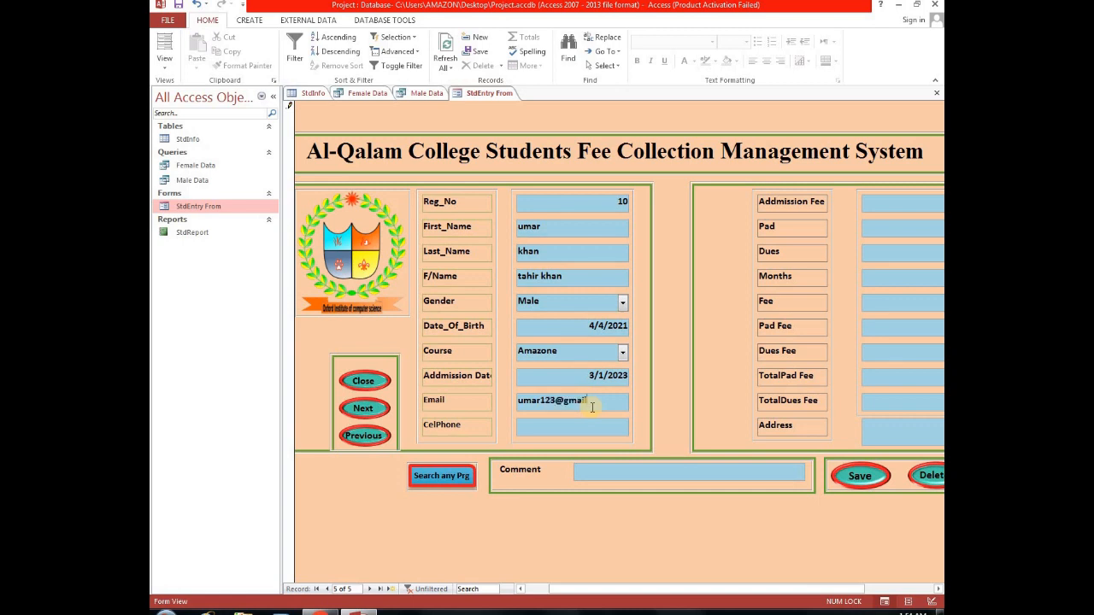
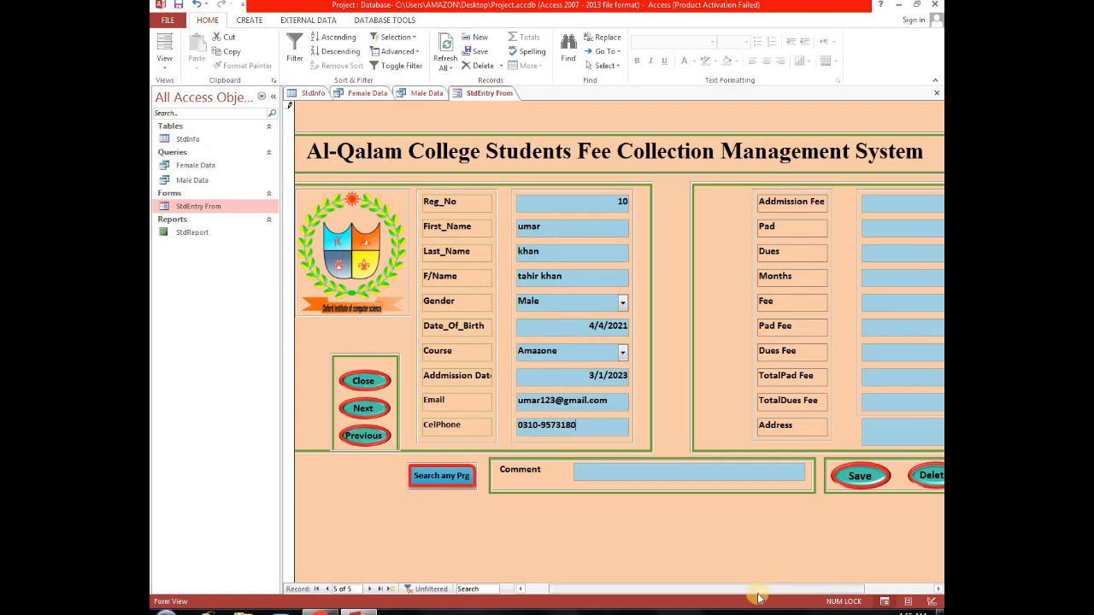
# Set the Addmission Fee to 5000 and Pad to 2000.
pyautogui.moveTo(758, 597); pyautogui.dragTo(790, 588)
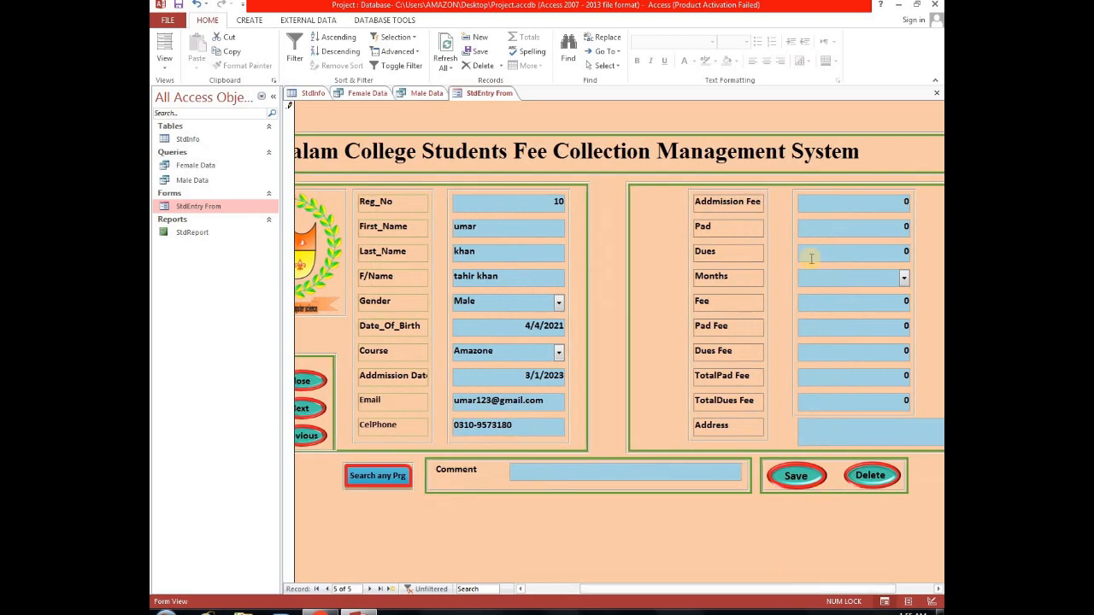
pyautogui.click(822, 209)
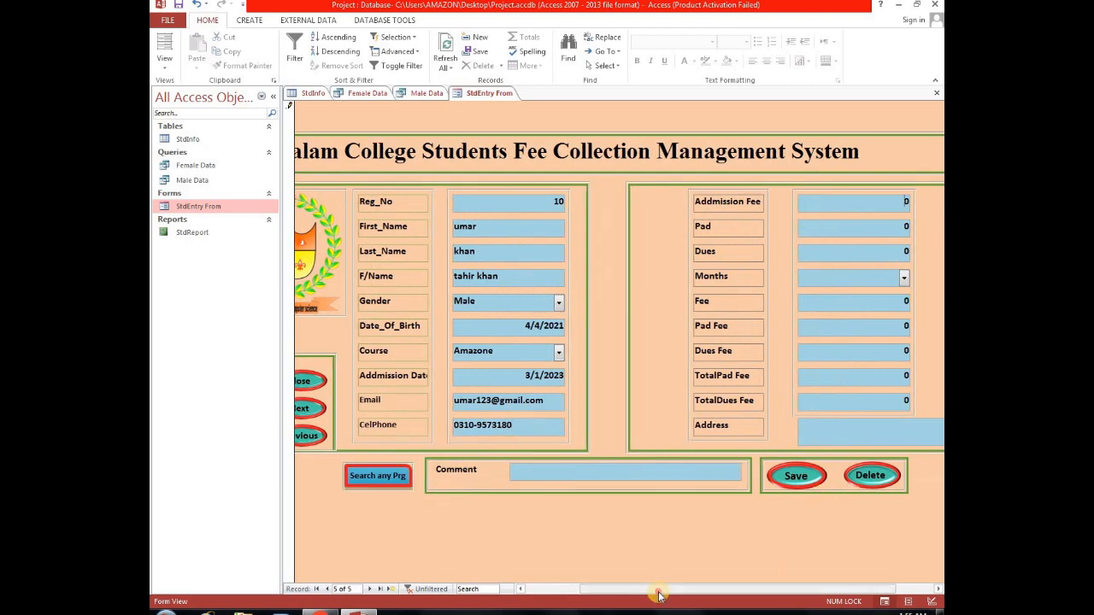
pyautogui.moveTo(658, 596); pyautogui.dragTo(706, 536)
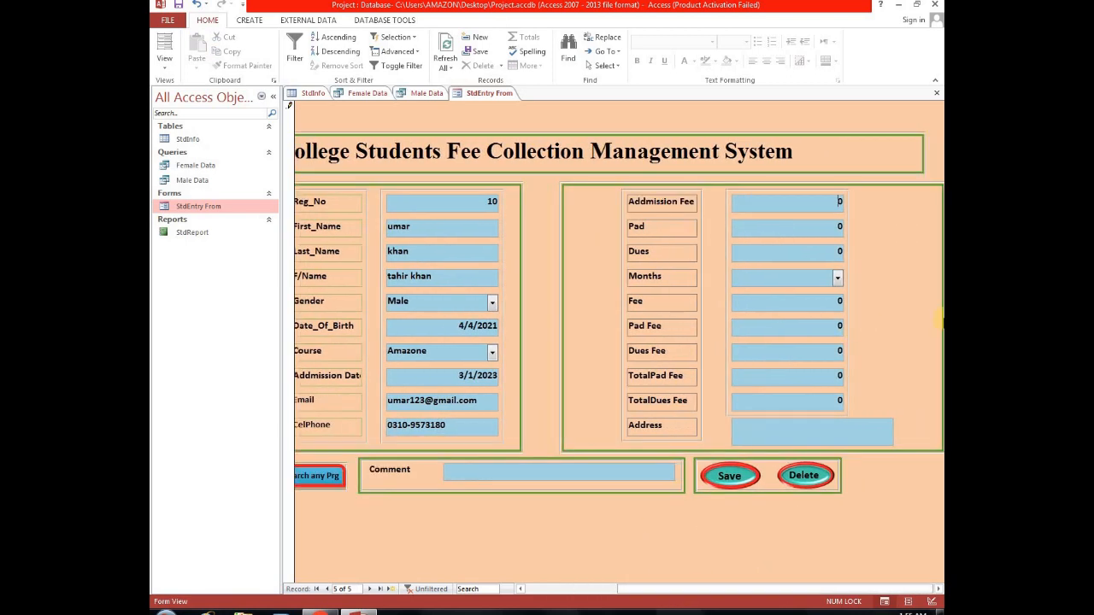
pyautogui.write('000')
pyautogui.press('Tab')
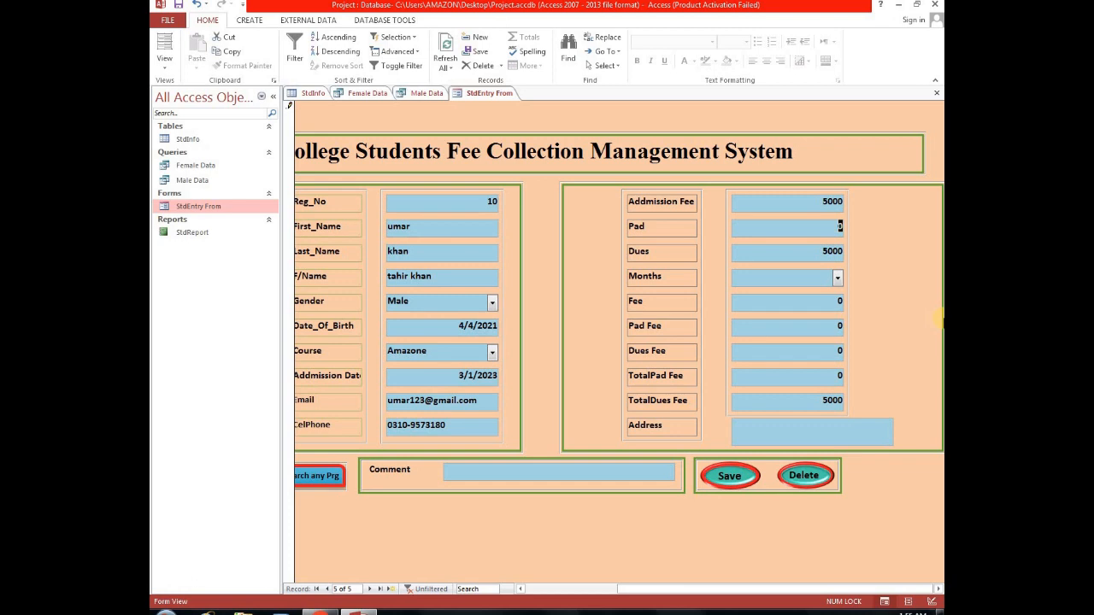
pyautogui.write('2000')
pyautogui.press('Tab')
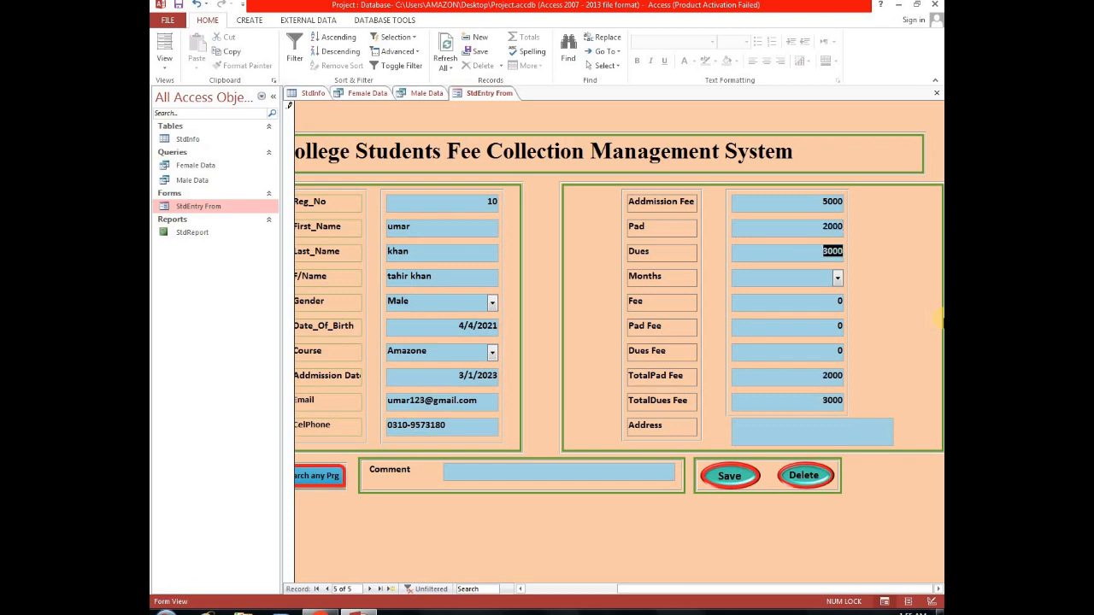
# Choose Jan as the month, then set Fee to 5000 and Pad Fee to 1000.
pyautogui.click(838, 277)
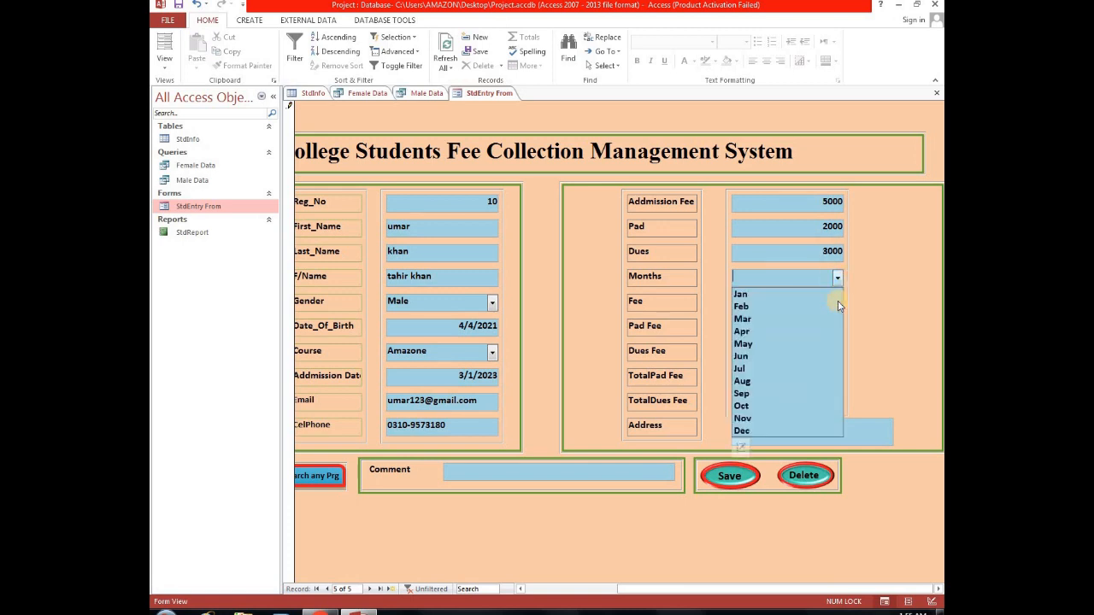
pyautogui.click(763, 293)
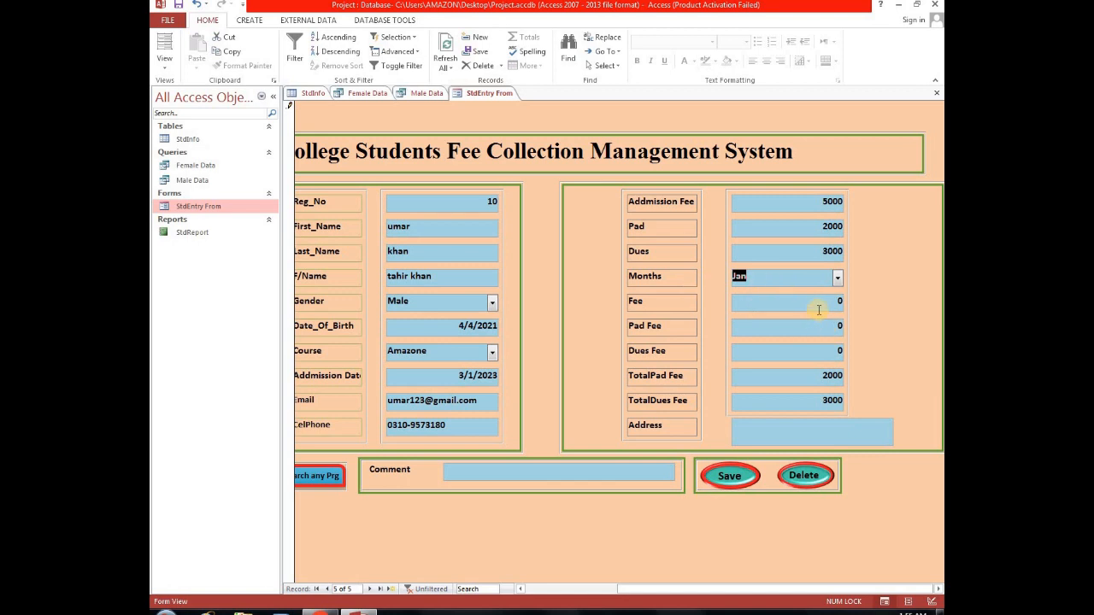
pyautogui.click(818, 310)
pyautogui.write('5000')
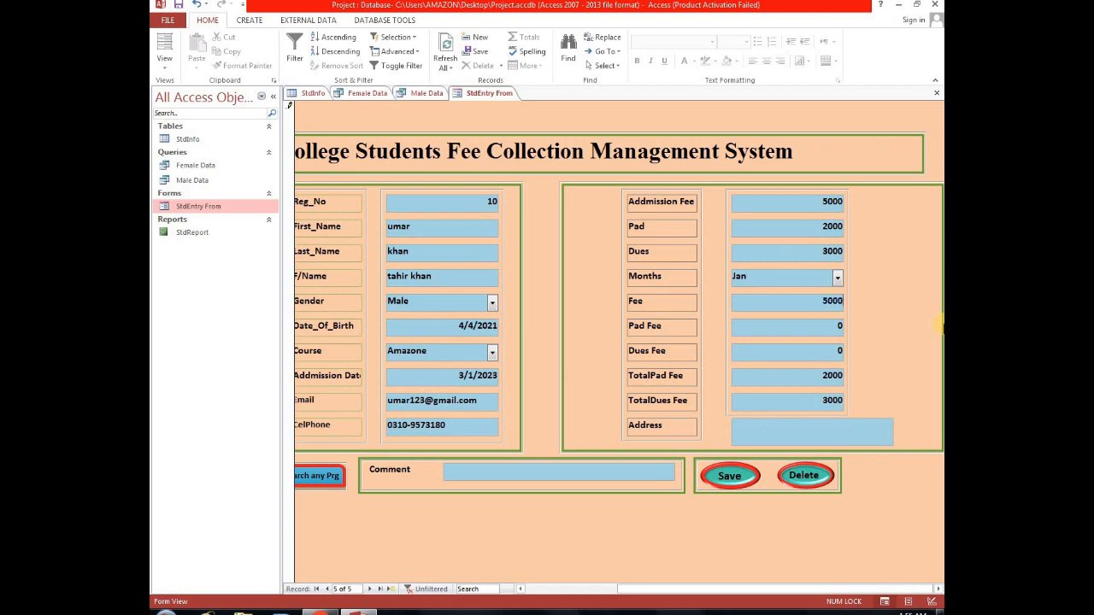
pyautogui.press('Tab')
pyautogui.write('1000')
pyautogui.press('Tab')
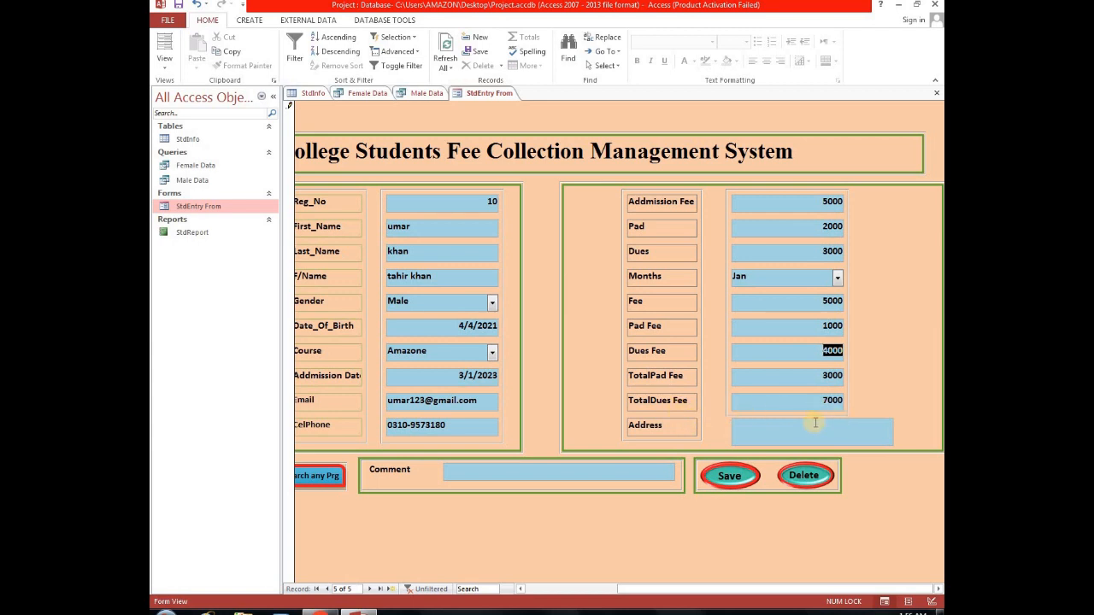
# Enter the student's address in the Address field.
pyautogui.click(778, 432)
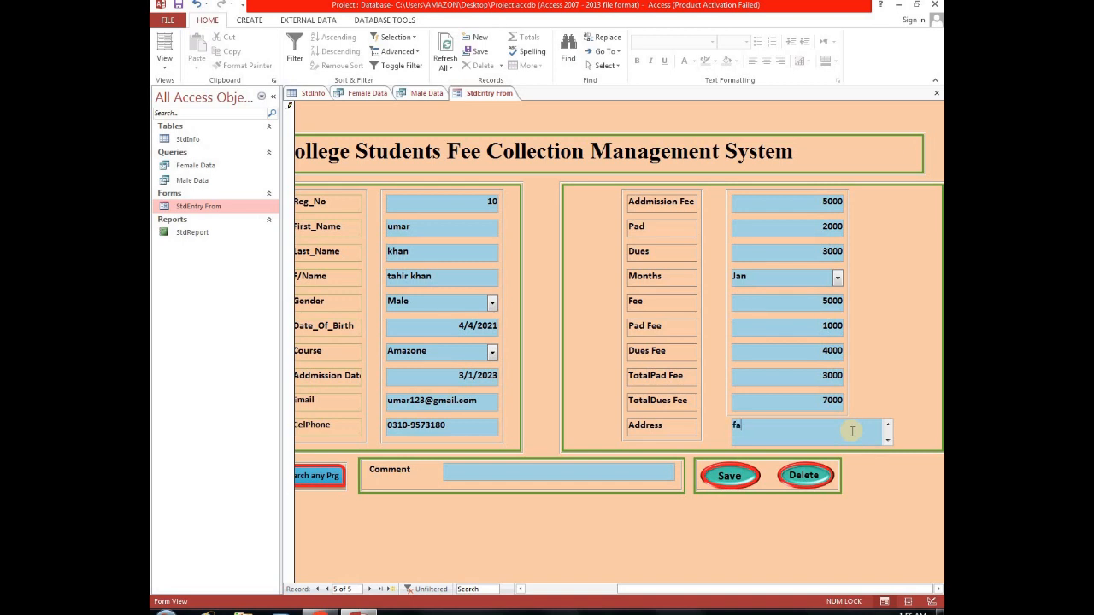
pyautogui.press('BackSpace')
pyautogui.press('BackSpace')
pyautogui.press('BackSpace')
pyautogui.write('ir abad peshawar')
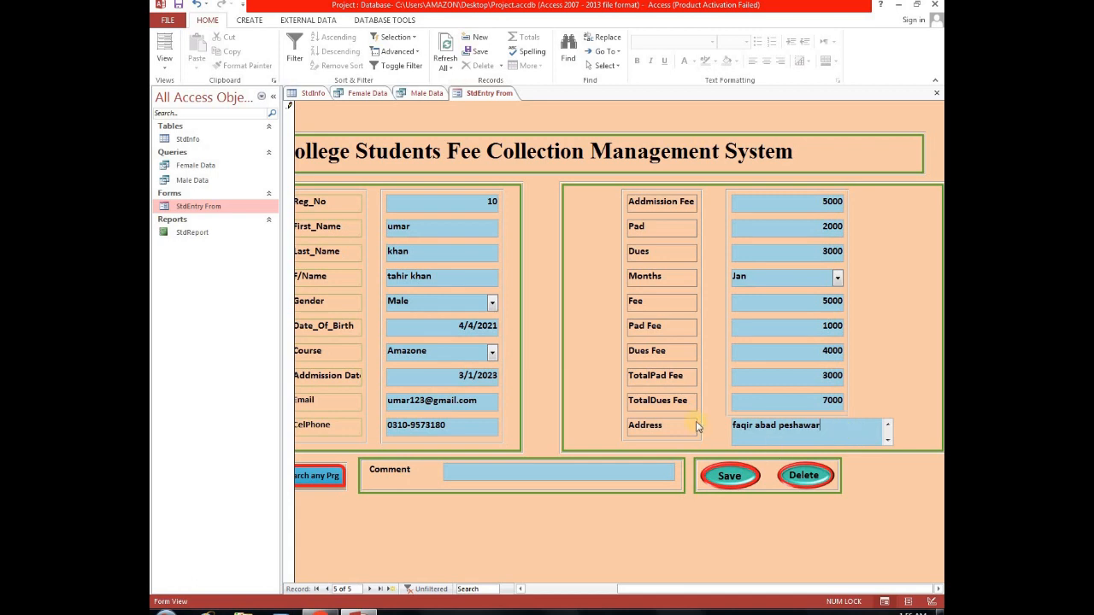
# Save the new student record and navigate back to it.
pyautogui.click(732, 480)
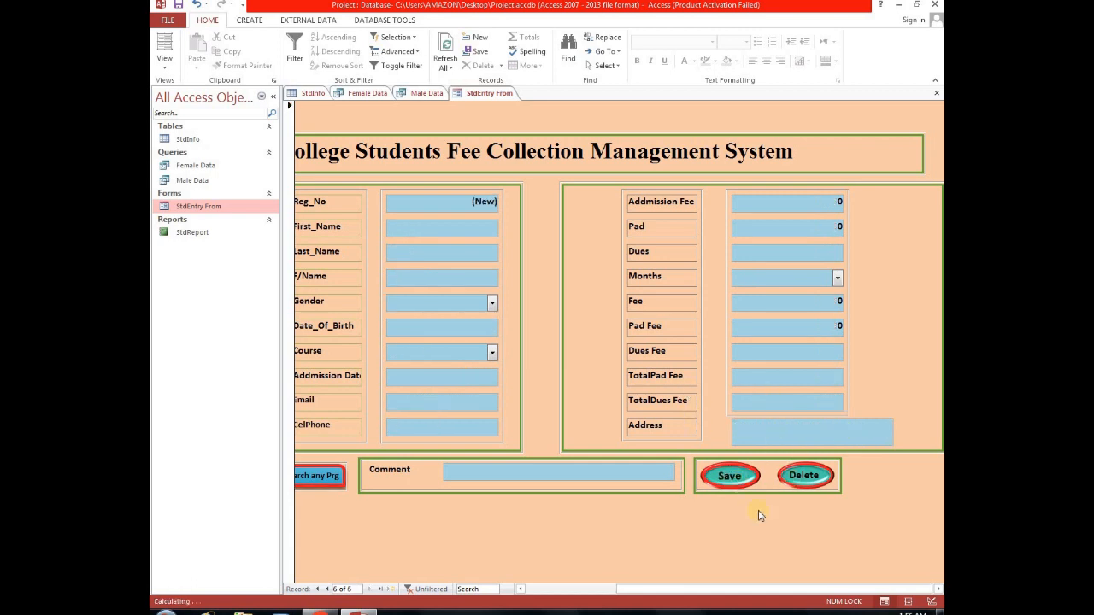
pyautogui.moveTo(737, 589); pyautogui.dragTo(636, 589)
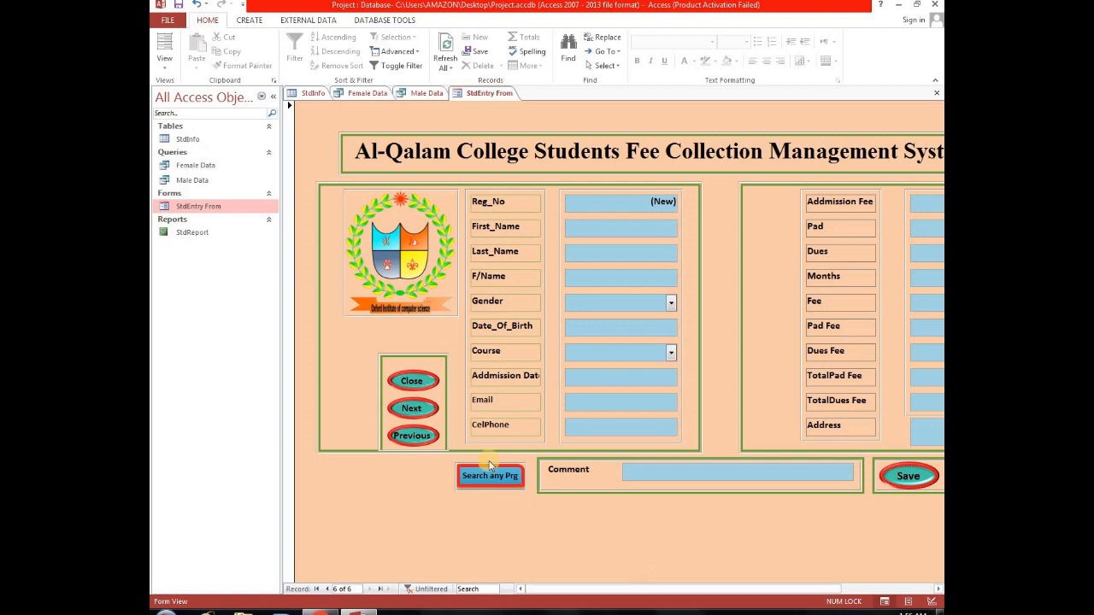
pyautogui.click(406, 436)
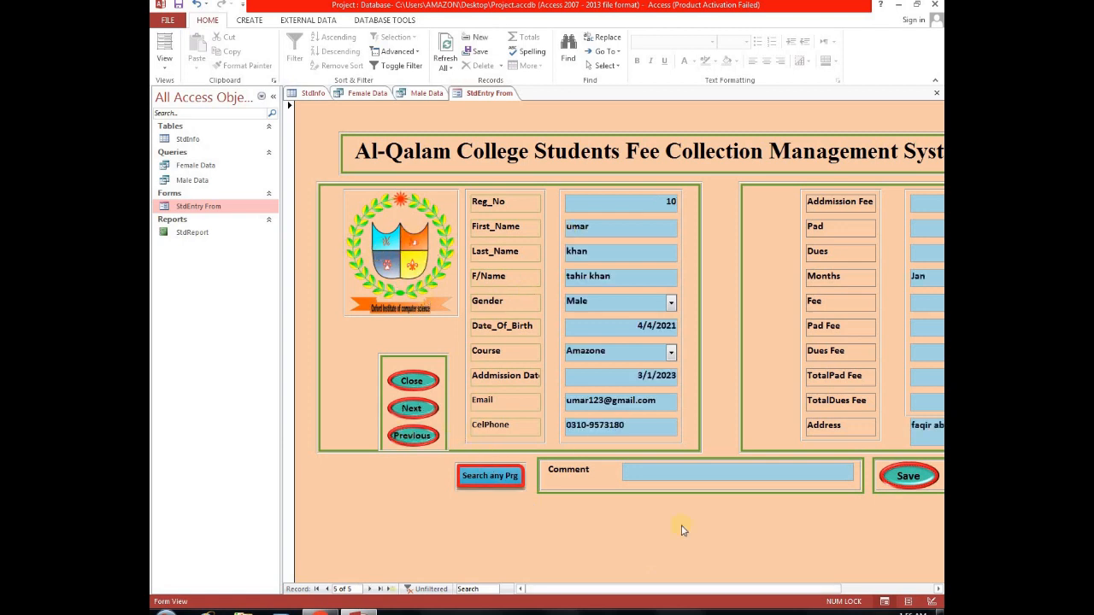
# Attach Desert.jpg from the Sample Pictures library as the student's photo.
pyautogui.moveTo(732, 591)
pyautogui.mouseDown()
pyautogui.moveTo(806, 589)
pyautogui.moveTo(749, 589)
pyautogui.mouseUp()
pyautogui.moveTo(622, 590); pyautogui.dragTo(584, 590)
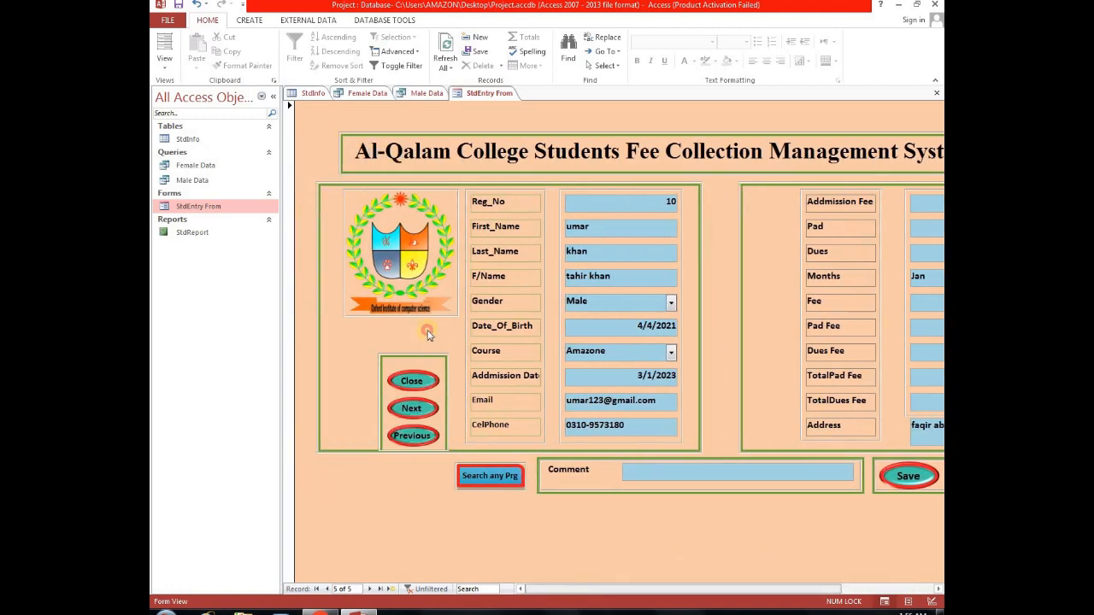
pyautogui.doubleClick(407, 265)
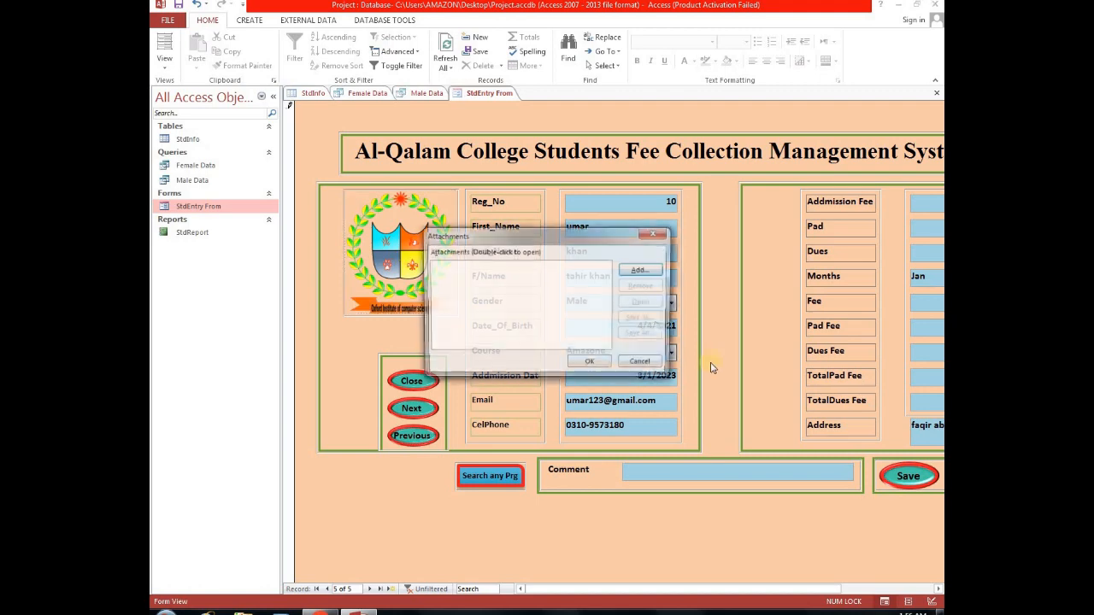
pyautogui.click(642, 270)
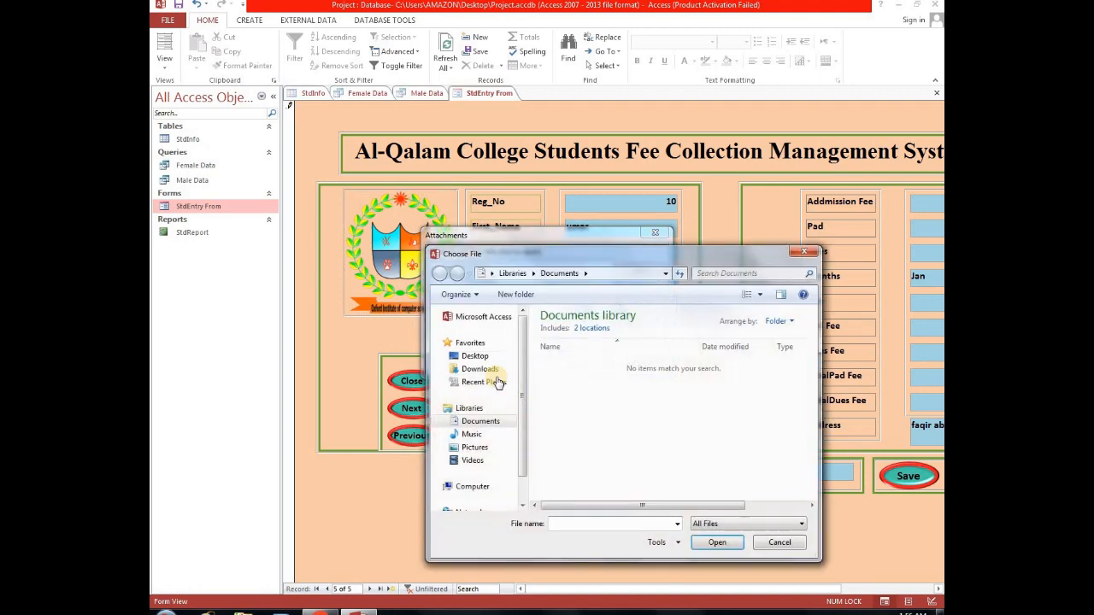
pyautogui.click(490, 369)
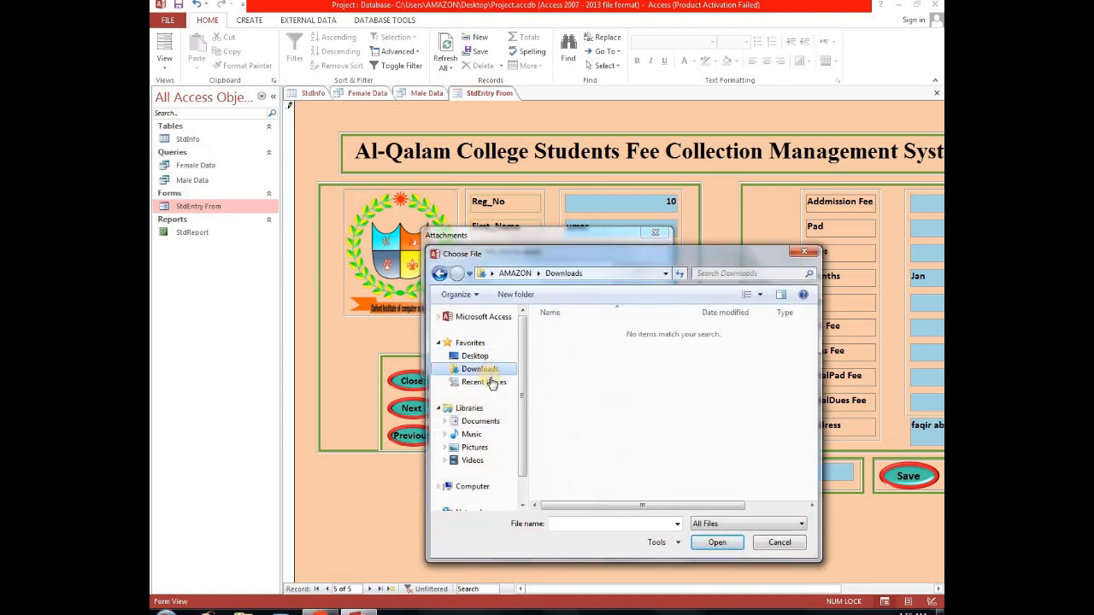
pyautogui.click(471, 434)
pyautogui.click(474, 447)
pyautogui.doubleClick(565, 387)
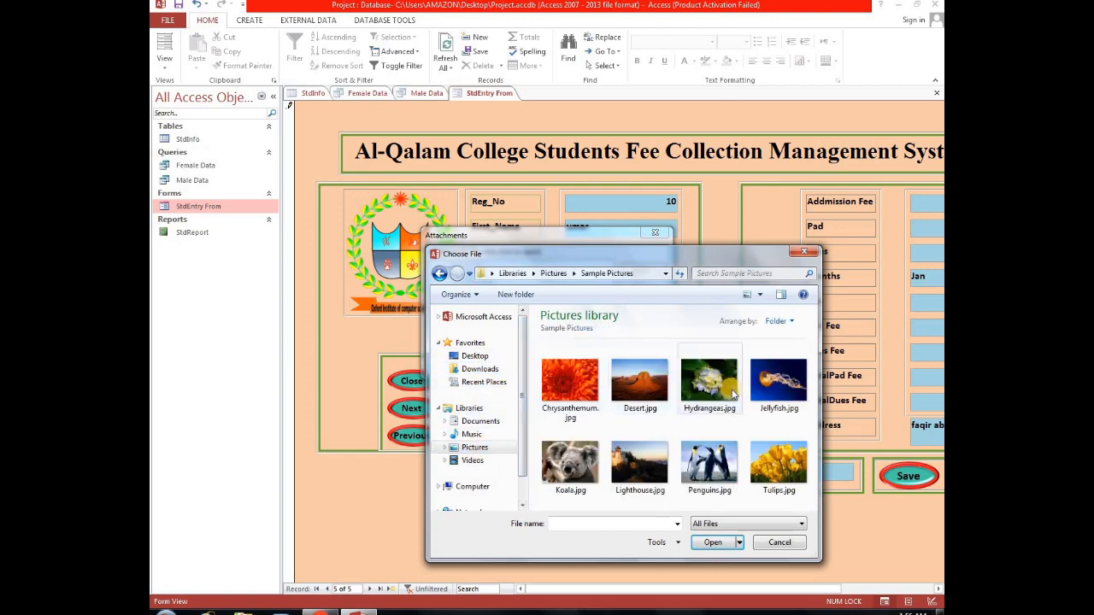
pyautogui.doubleClick(643, 389)
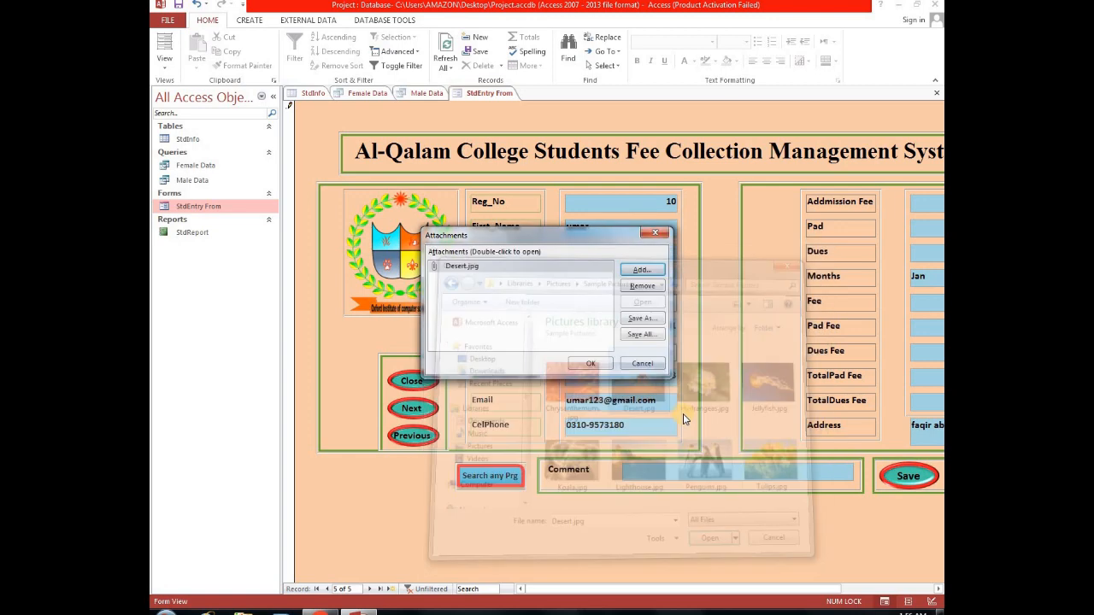
pyautogui.click(592, 363)
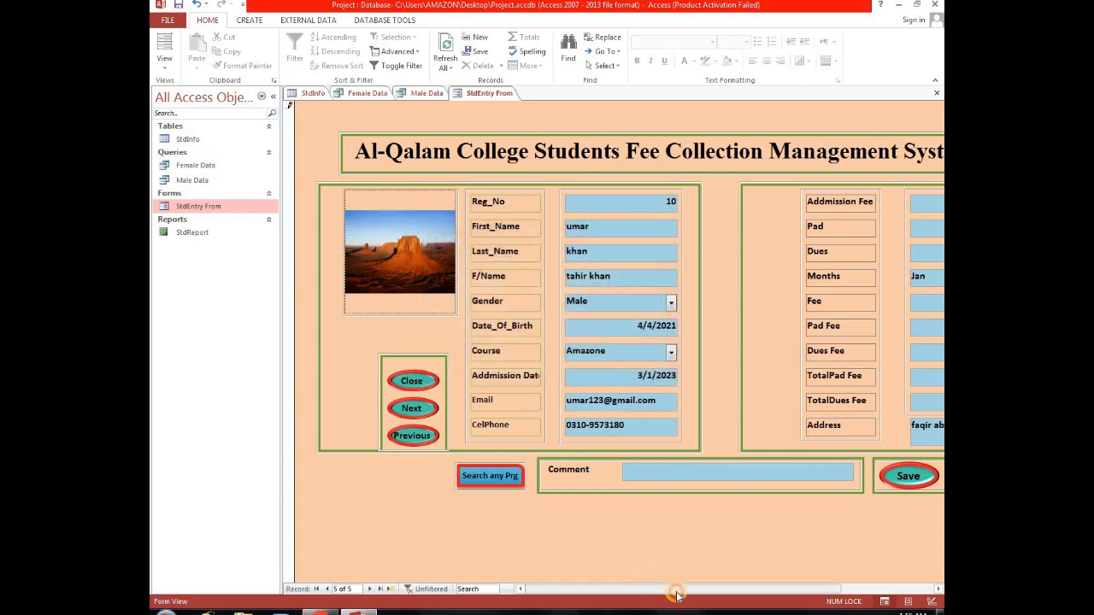
# Save the student record with its attached photo.
pyautogui.moveTo(637, 590); pyautogui.dragTo(706, 590)
pyautogui.click(766, 477)
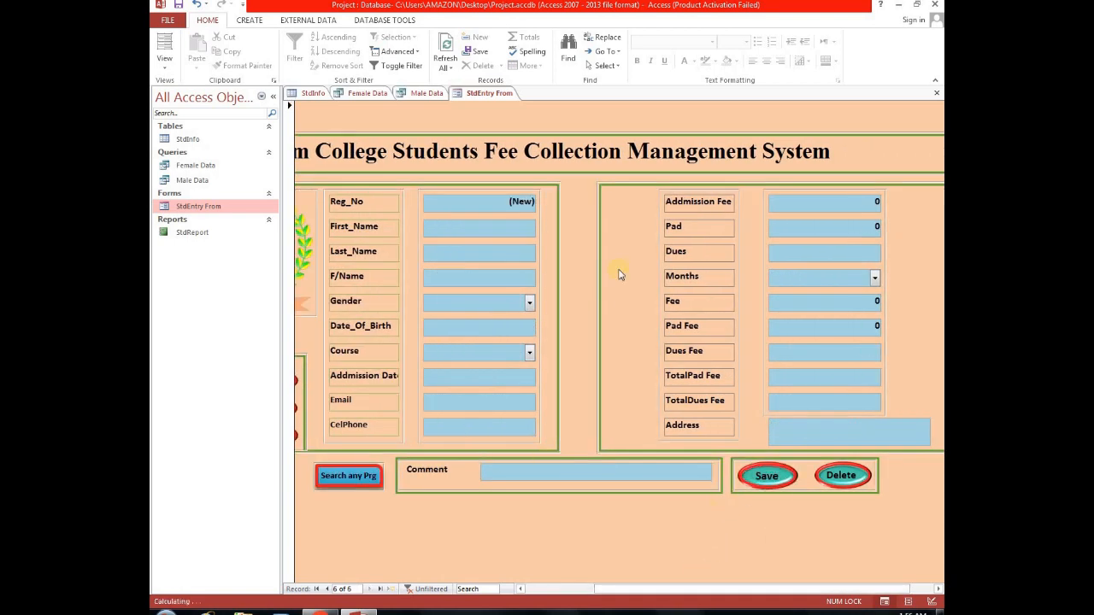
pyautogui.moveTo(708, 590); pyautogui.dragTo(635, 589)
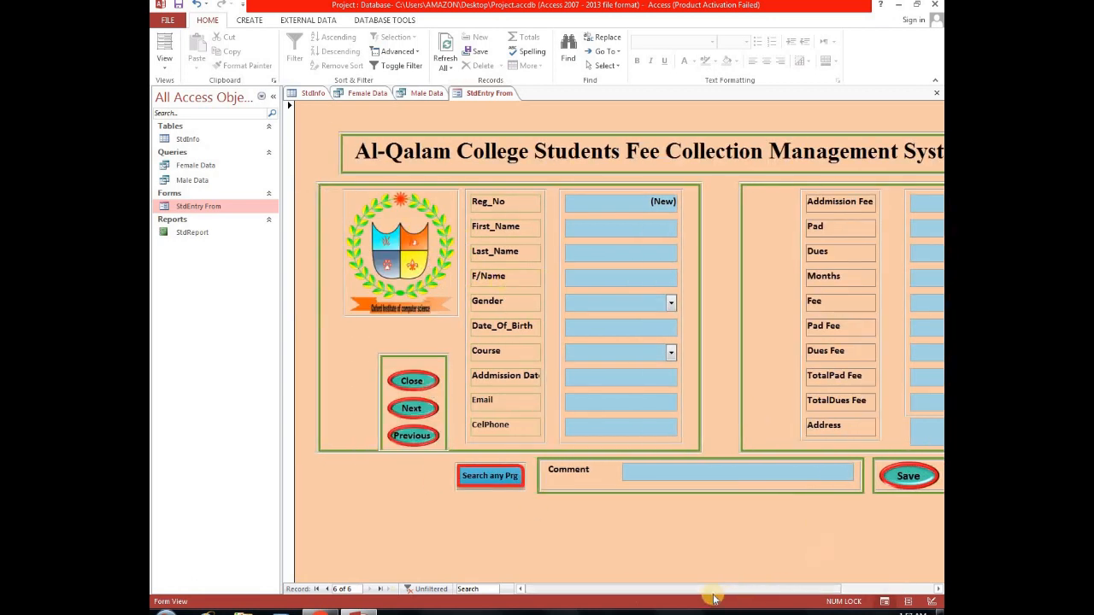
pyautogui.moveTo(736, 596); pyautogui.dragTo(784, 595)
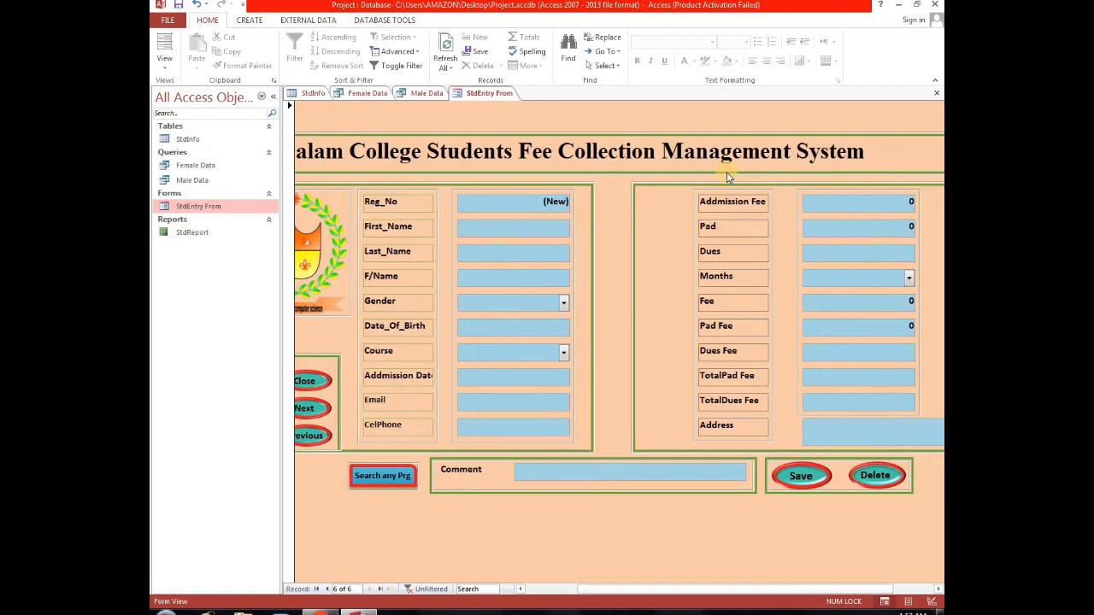
# Close the entry form, both queries and the StdInfo table, saving the table's layout changes.
pyautogui.click(938, 94)
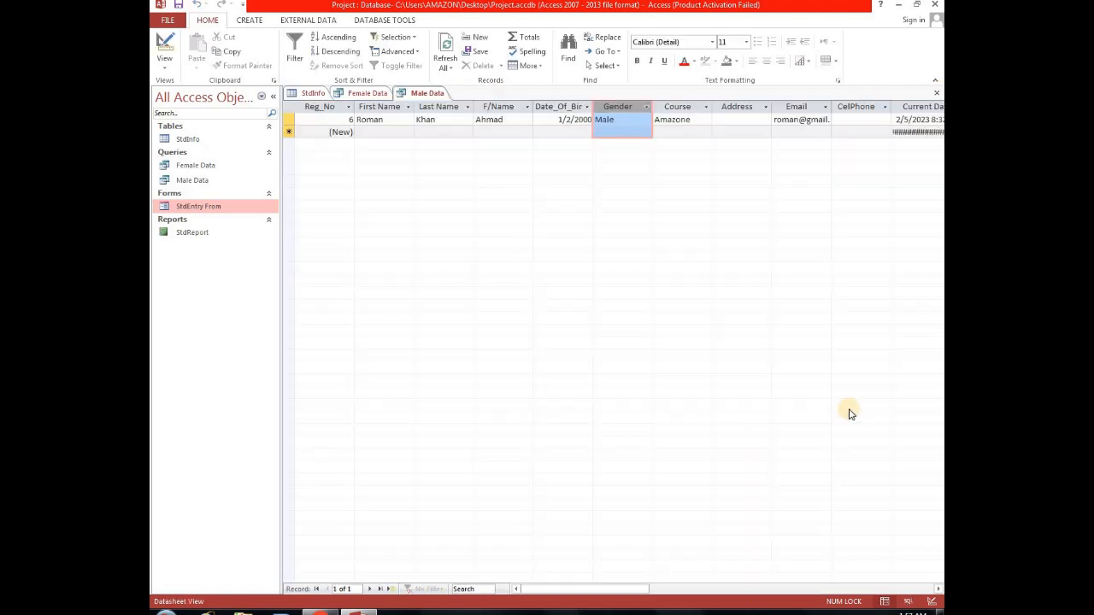
pyautogui.click(938, 94)
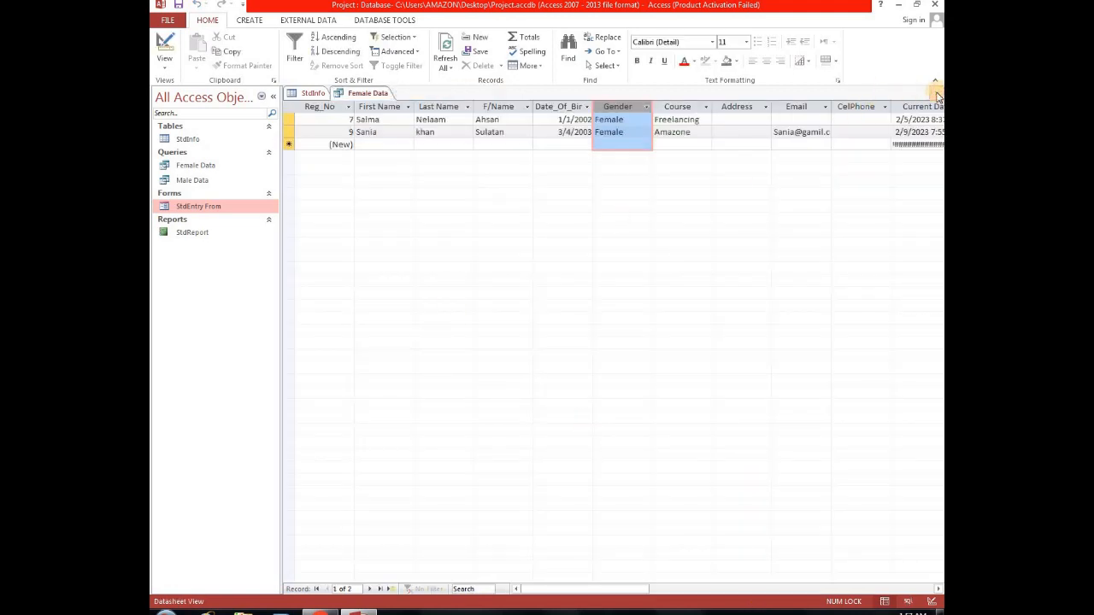
pyautogui.click(937, 94)
pyautogui.click(936, 92)
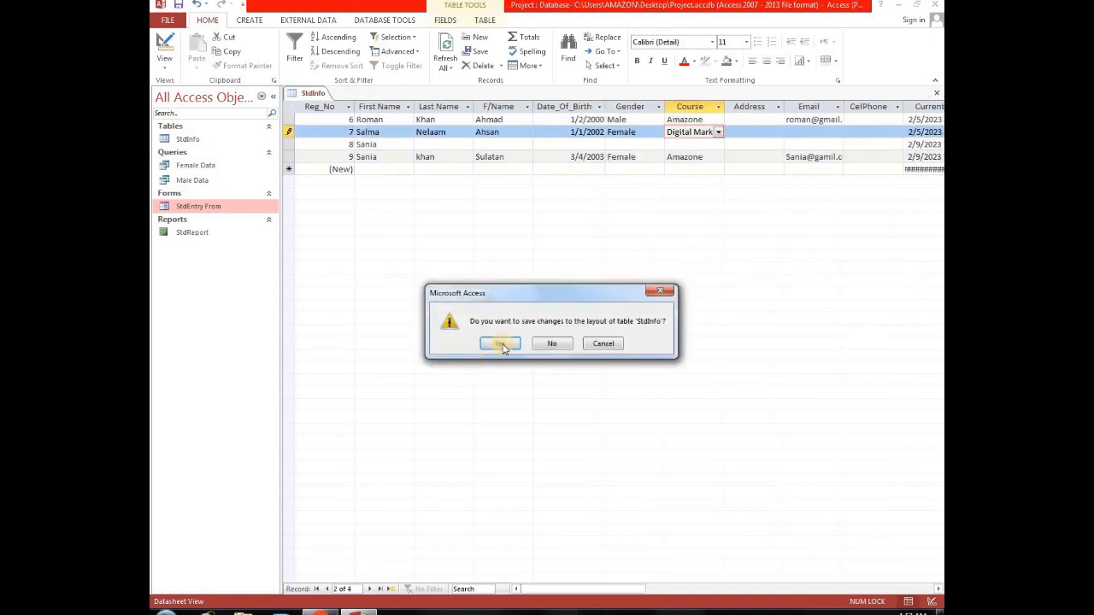
pyautogui.press('Return')
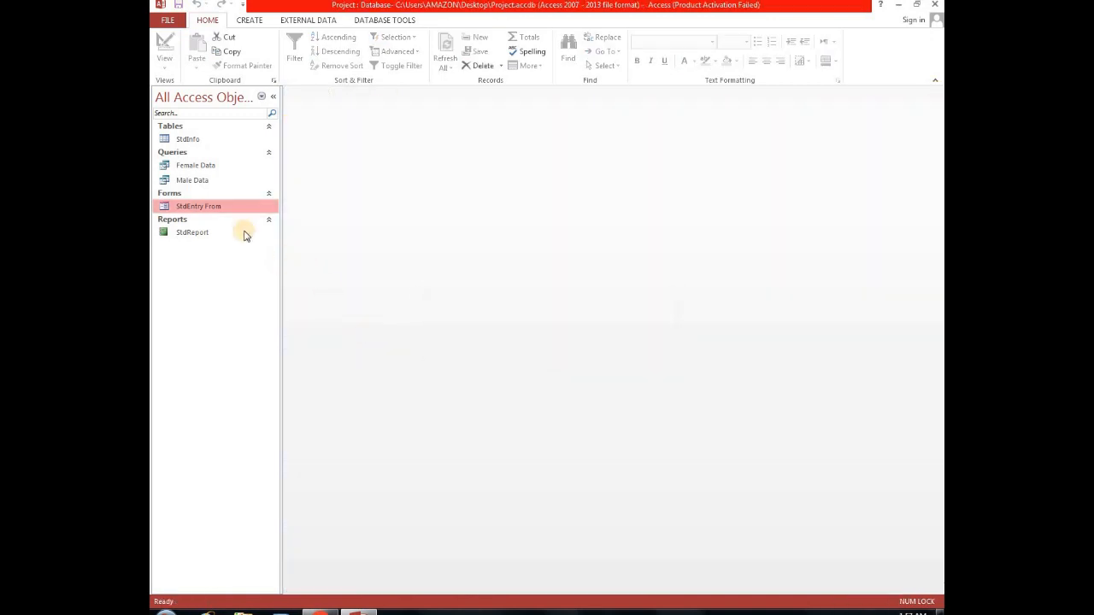
# Open the StdInfo table and widen the Current Date column.
pyautogui.doubleClick(188, 139)
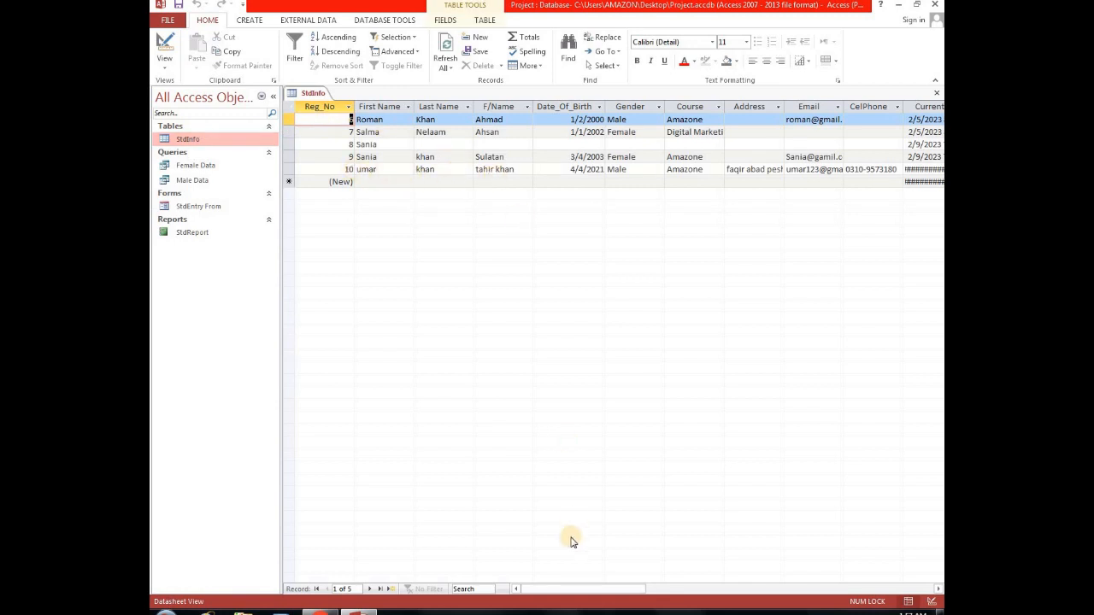
pyautogui.moveTo(576, 590); pyautogui.dragTo(613, 589)
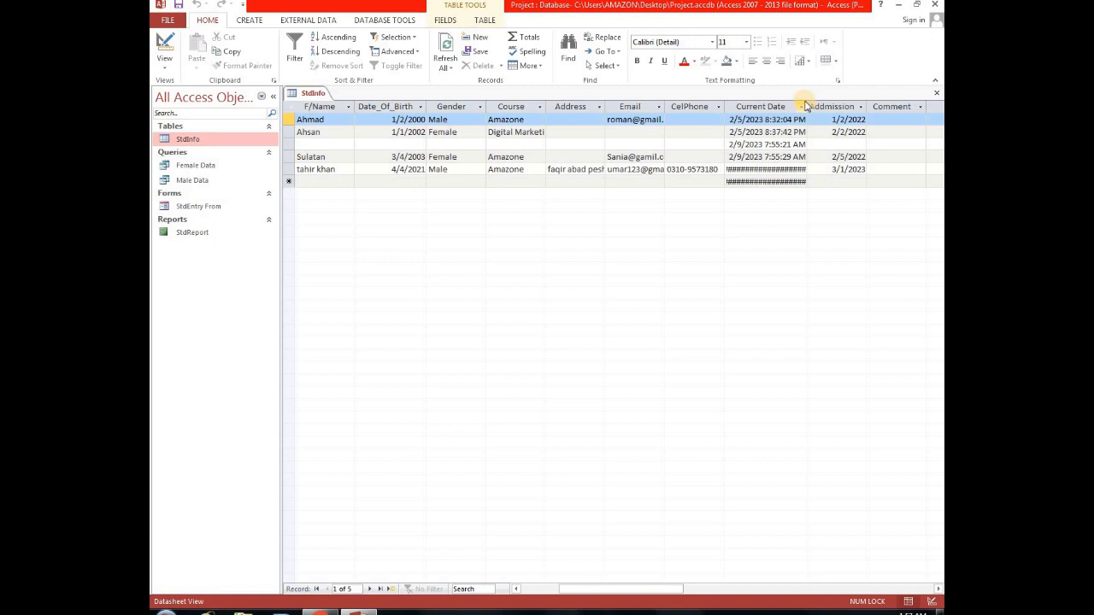
pyautogui.click(804, 105)
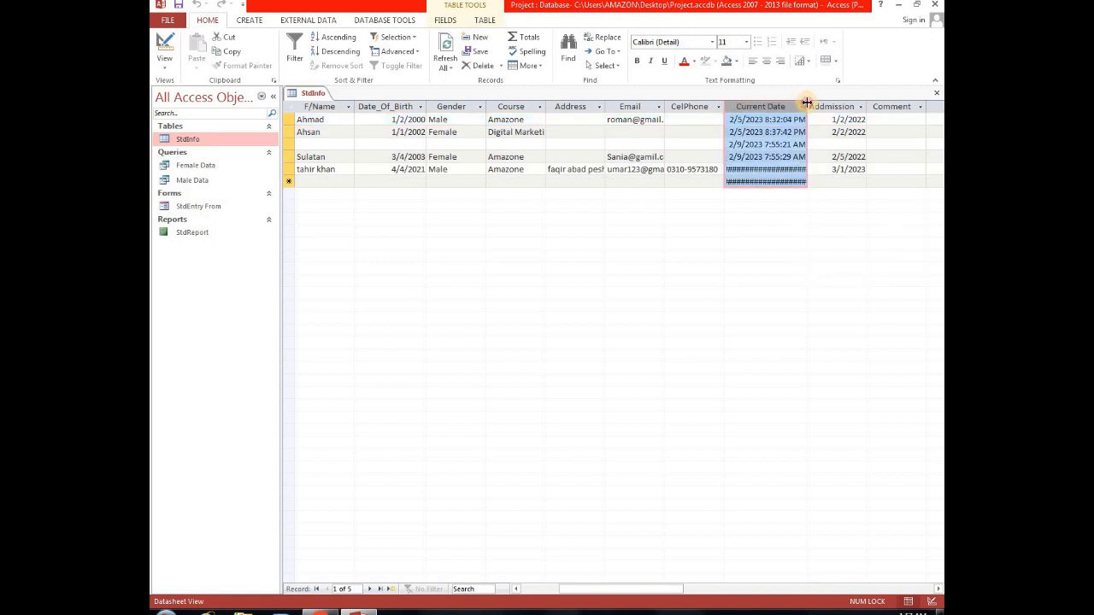
pyautogui.moveTo(806, 102); pyautogui.dragTo(813, 105)
pyautogui.moveTo(627, 589); pyautogui.dragTo(687, 589)
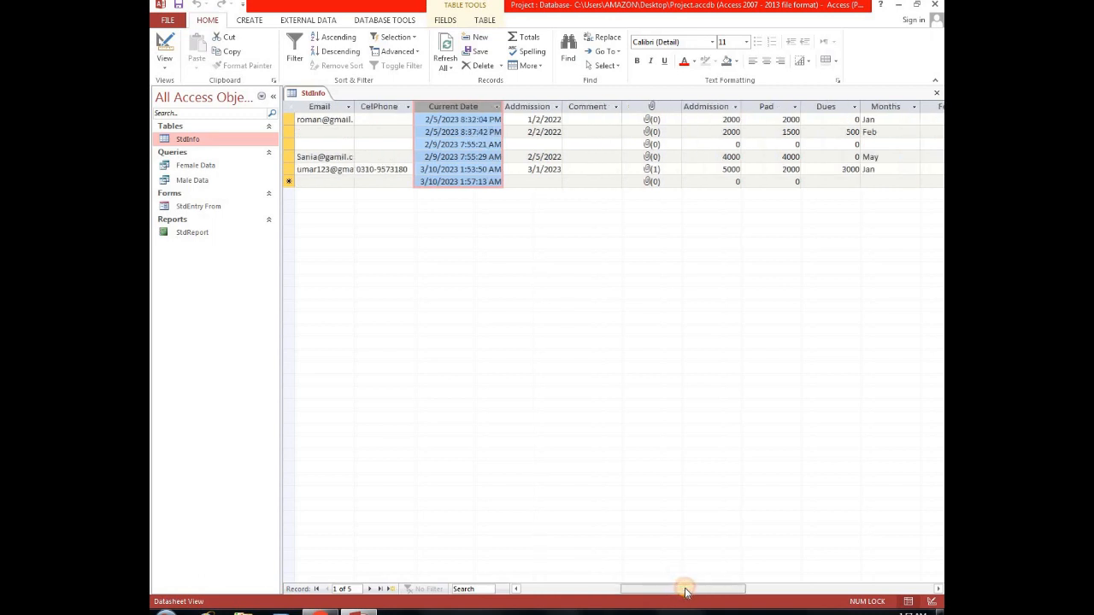
# Try to open the Desert.jpg attachment of the new student's record in the table.
pyautogui.doubleClick(653, 170)
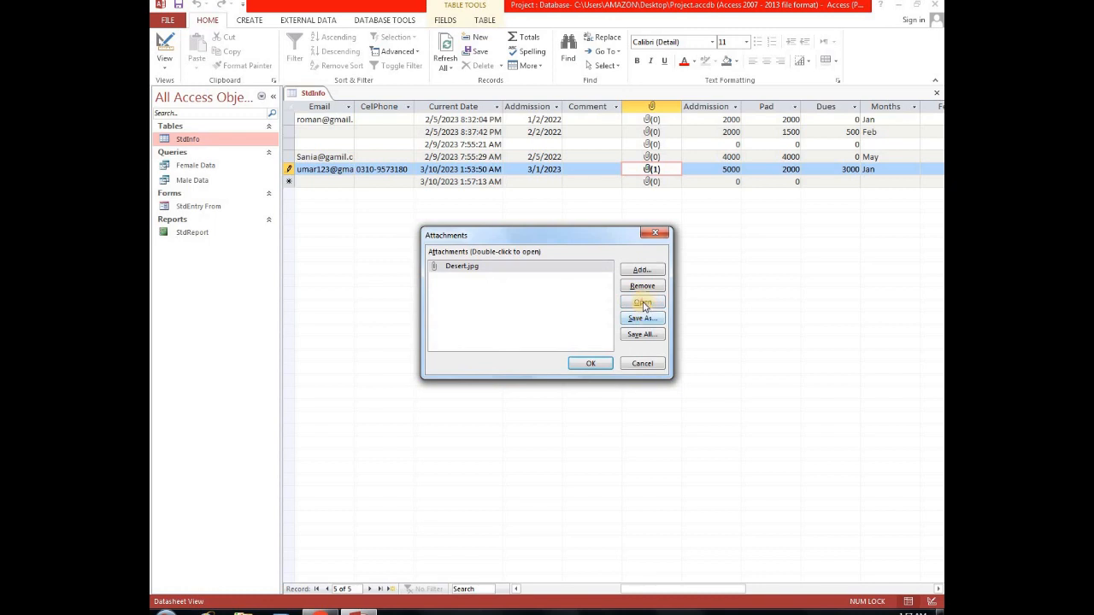
pyautogui.click(643, 304)
pyautogui.click(602, 370)
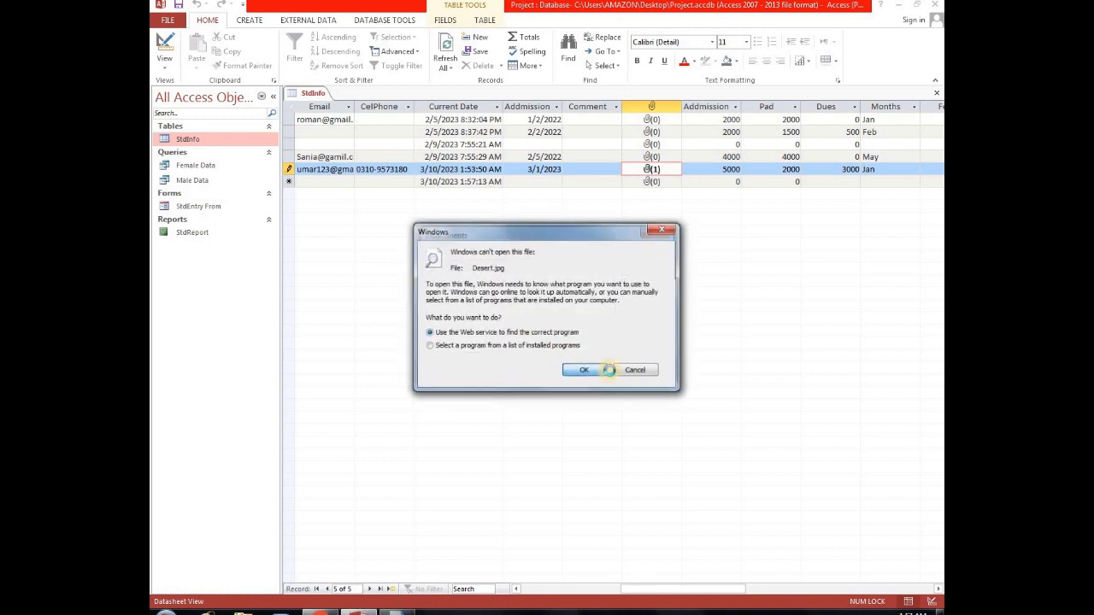
pyautogui.click(780, 119)
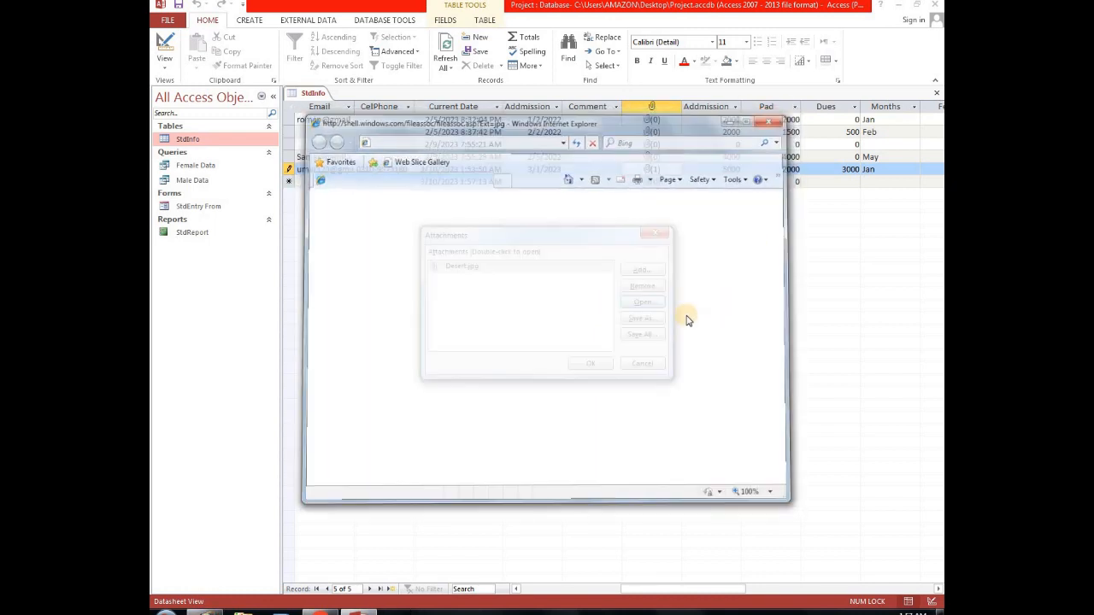
pyautogui.click(496, 267)
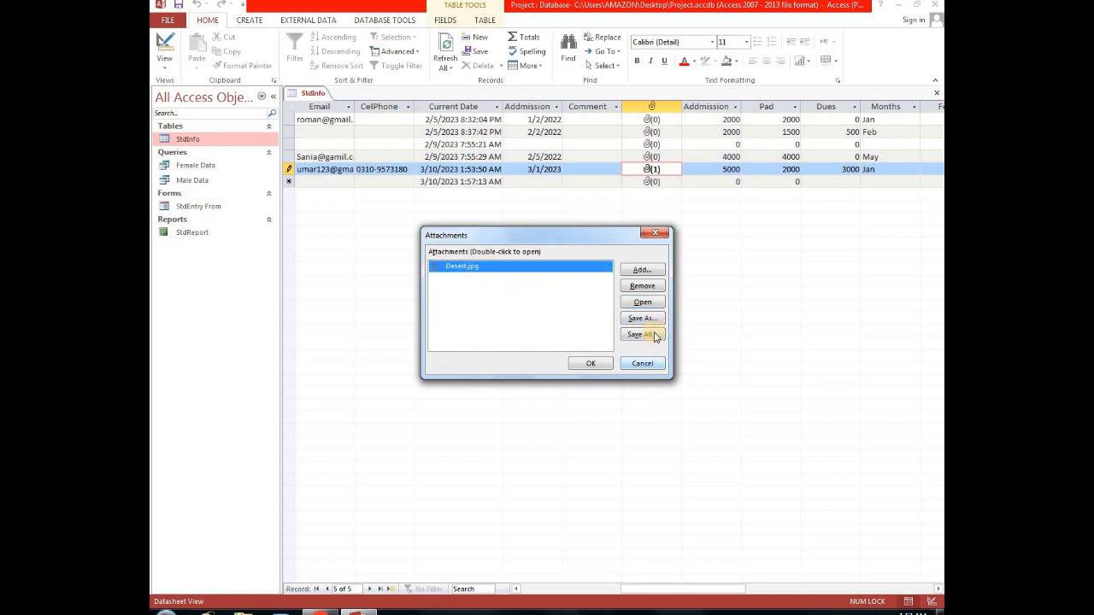
pyautogui.click(646, 304)
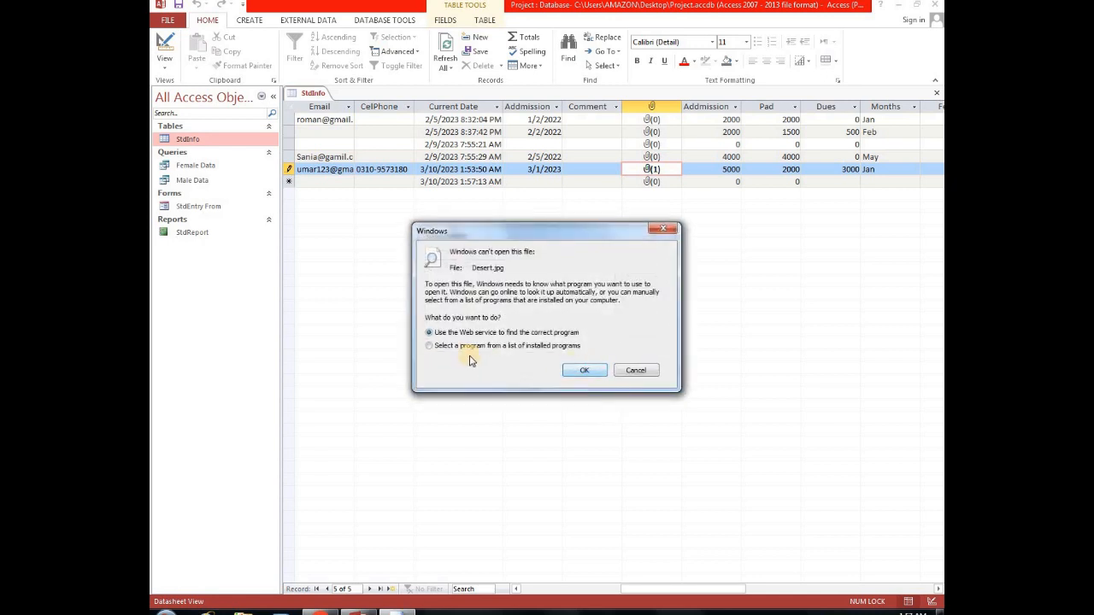
pyautogui.click(586, 370)
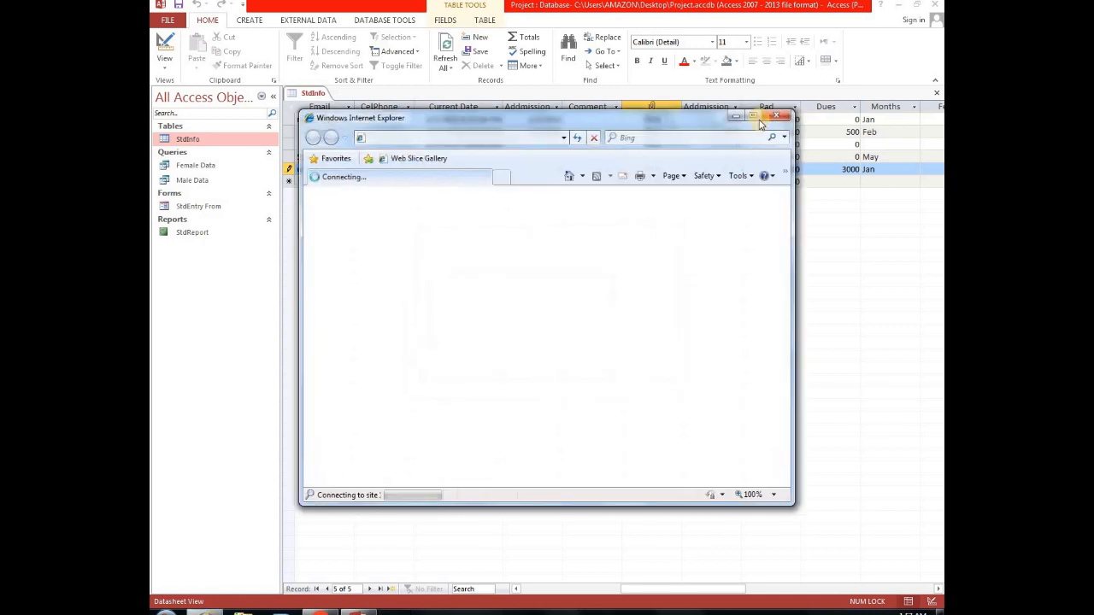
pyautogui.click(776, 116)
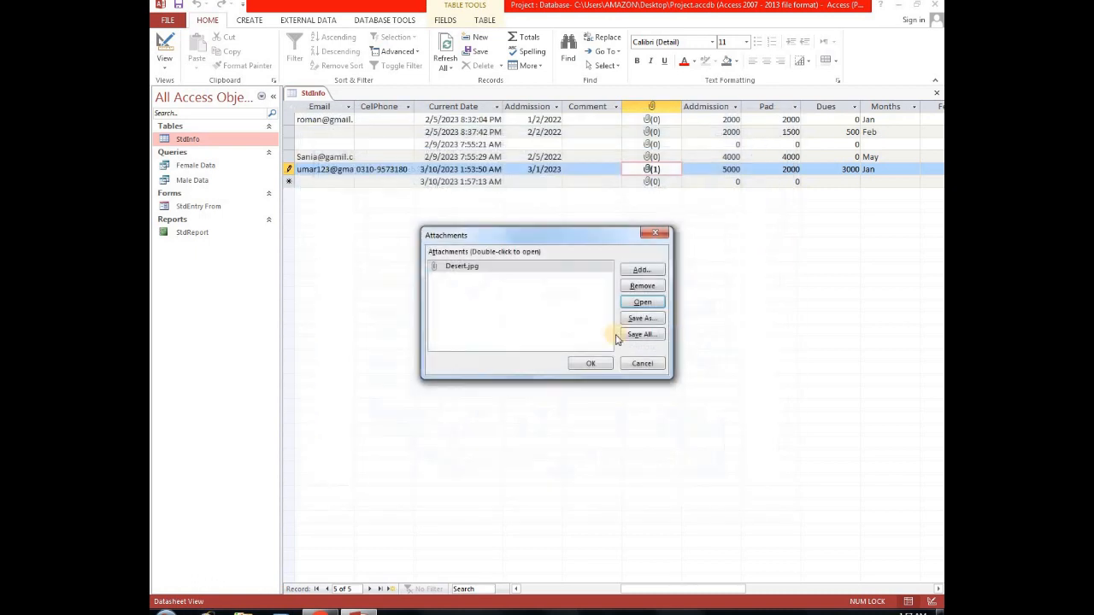
pyautogui.click(602, 361)
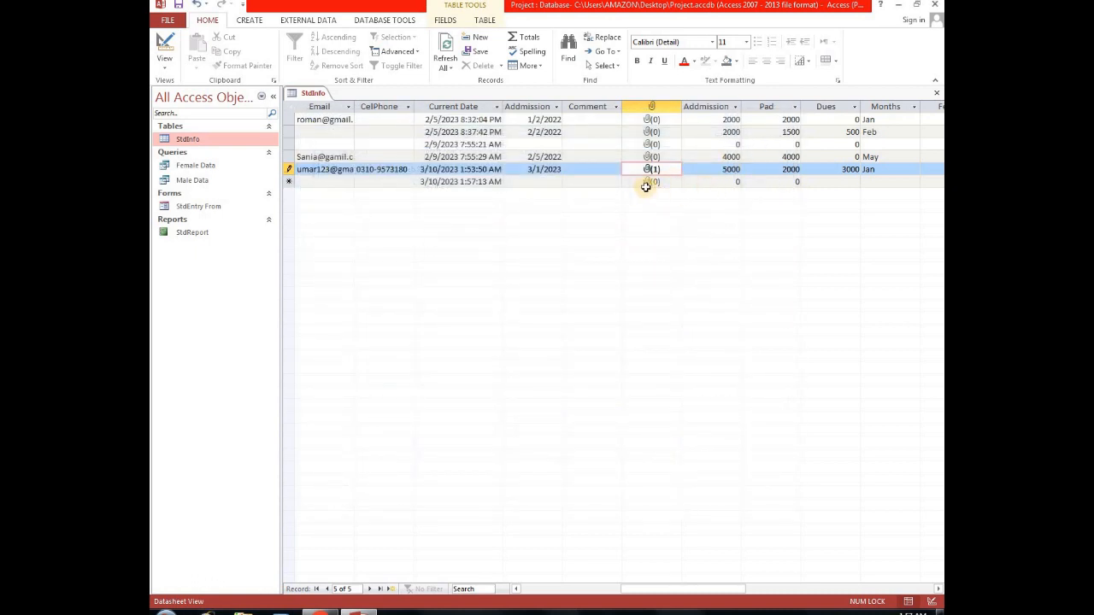
# Close the StdInfo table, saving its layout changes.
pyautogui.moveTo(686, 589); pyautogui.dragTo(539, 590)
pyautogui.click(936, 92)
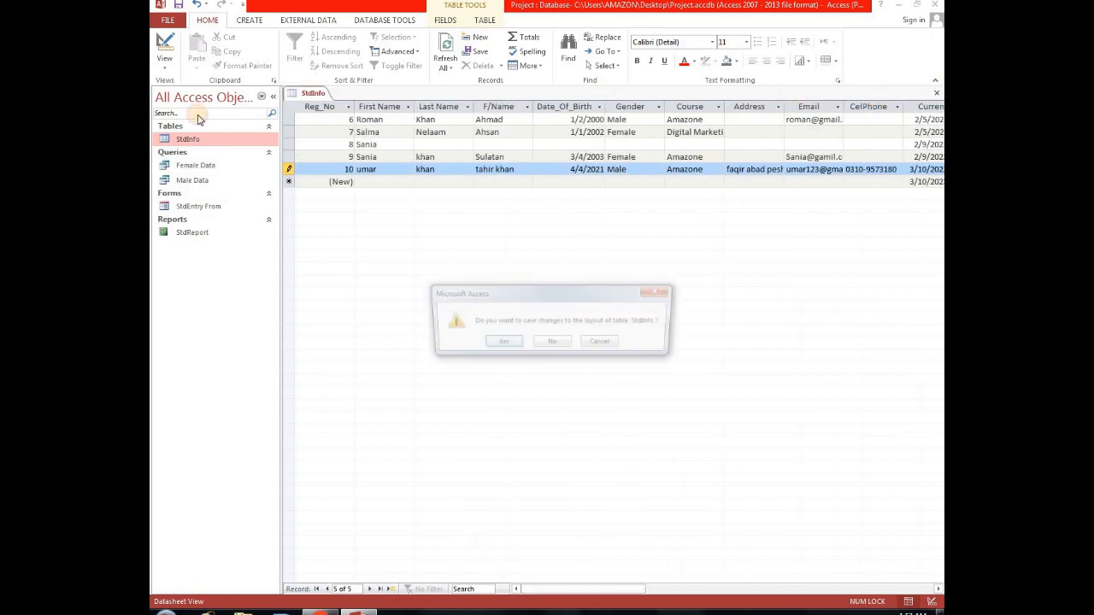
pyautogui.press('Return')
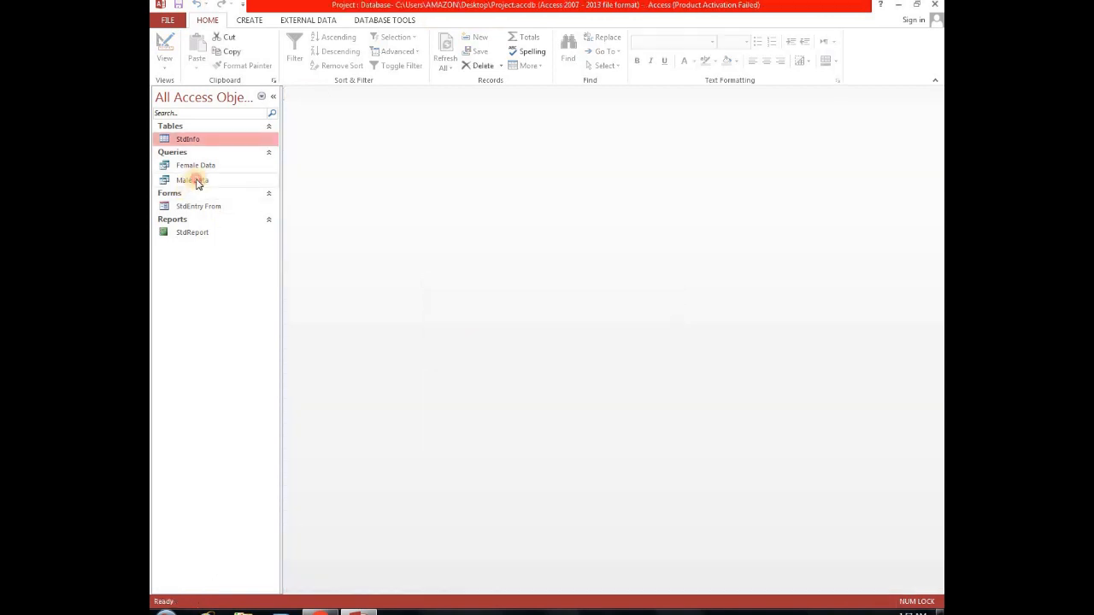
# Open the Male Data query to check the new student, then close it.
pyautogui.doubleClick(196, 181)
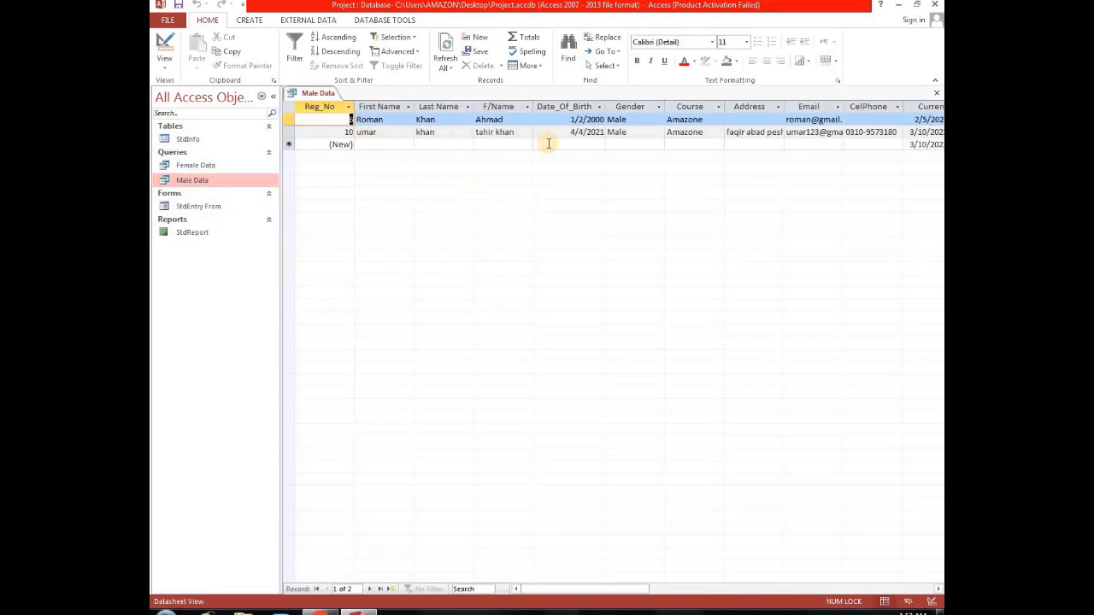
pyautogui.click(939, 94)
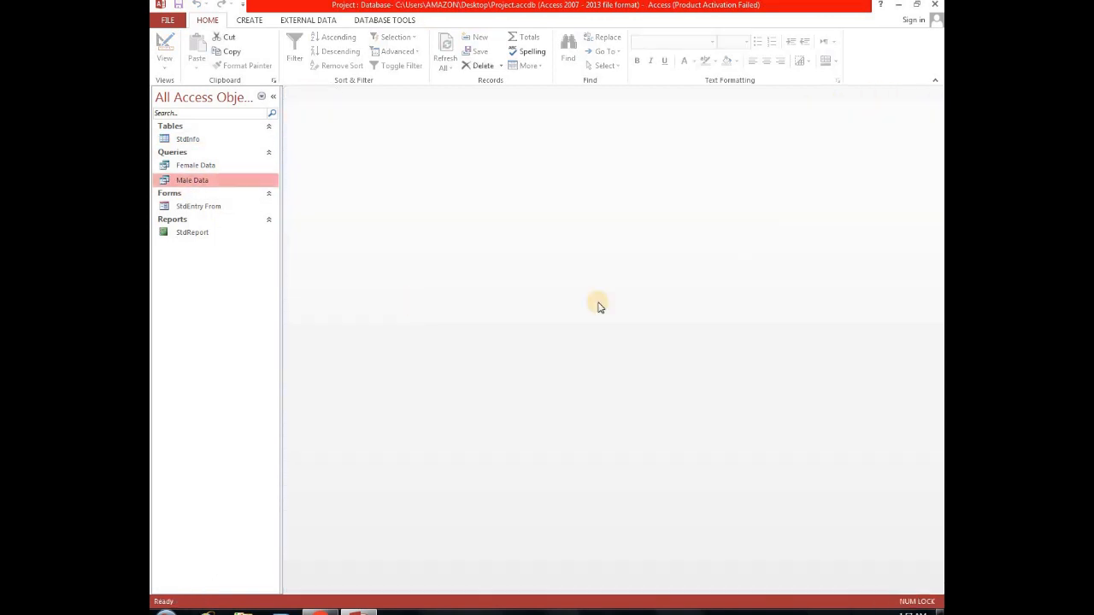
# Open the StdReport report and scroll through the student pages.
pyautogui.doubleClick(190, 233)
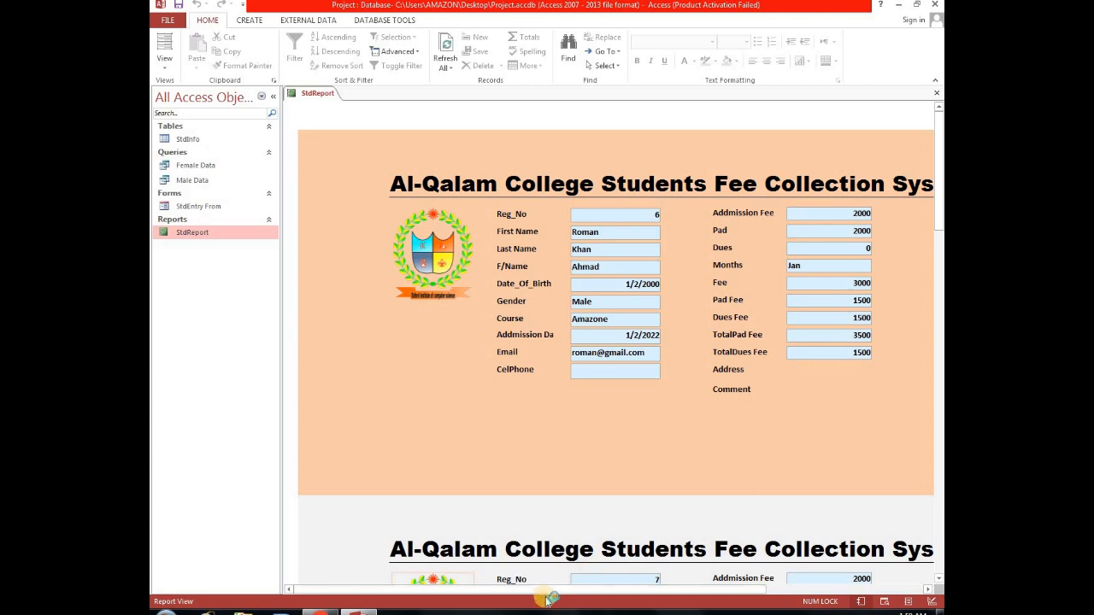
pyautogui.moveTo(555, 593)
pyautogui.mouseDown()
pyautogui.moveTo(670, 593)
pyautogui.moveTo(556, 593)
pyautogui.mouseUp()
pyautogui.scroll(-5, 742, 330)
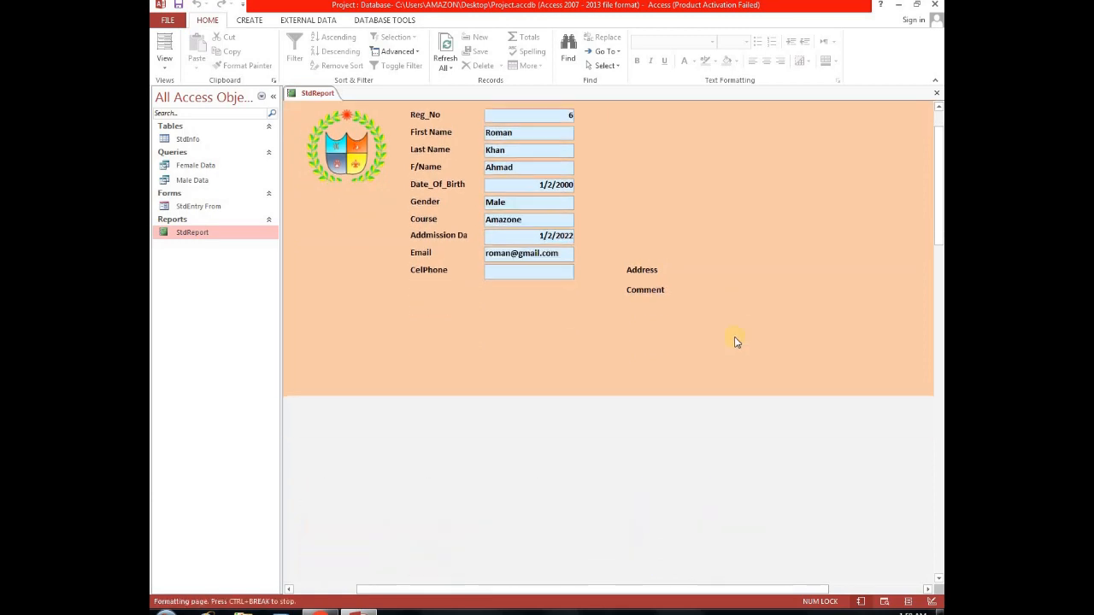
# Scroll through the remaining student pages of the report, including the new student's page, and close Access.
pyautogui.scroll(-2, 735, 339)
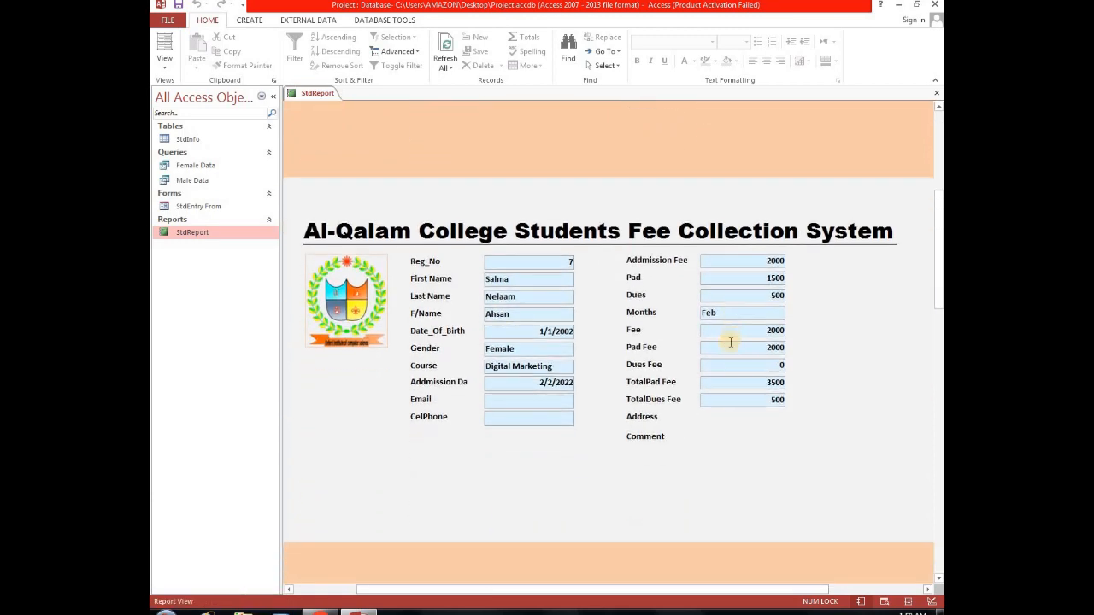
pyautogui.scroll(-2, 659, 510)
pyautogui.scroll(-5, 725, 379)
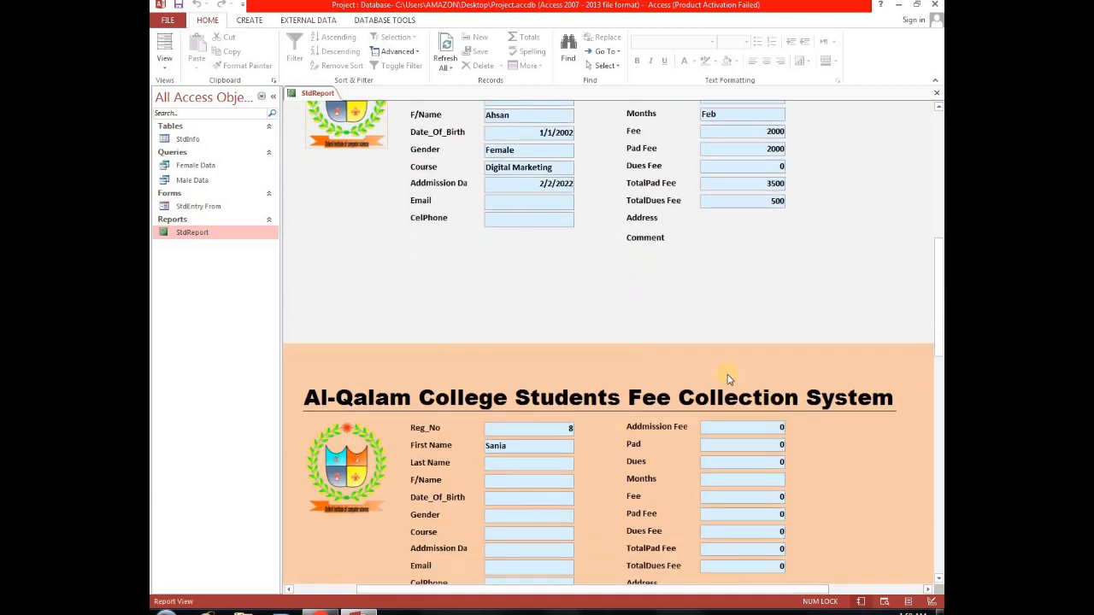
pyautogui.scroll(-7, 726, 373)
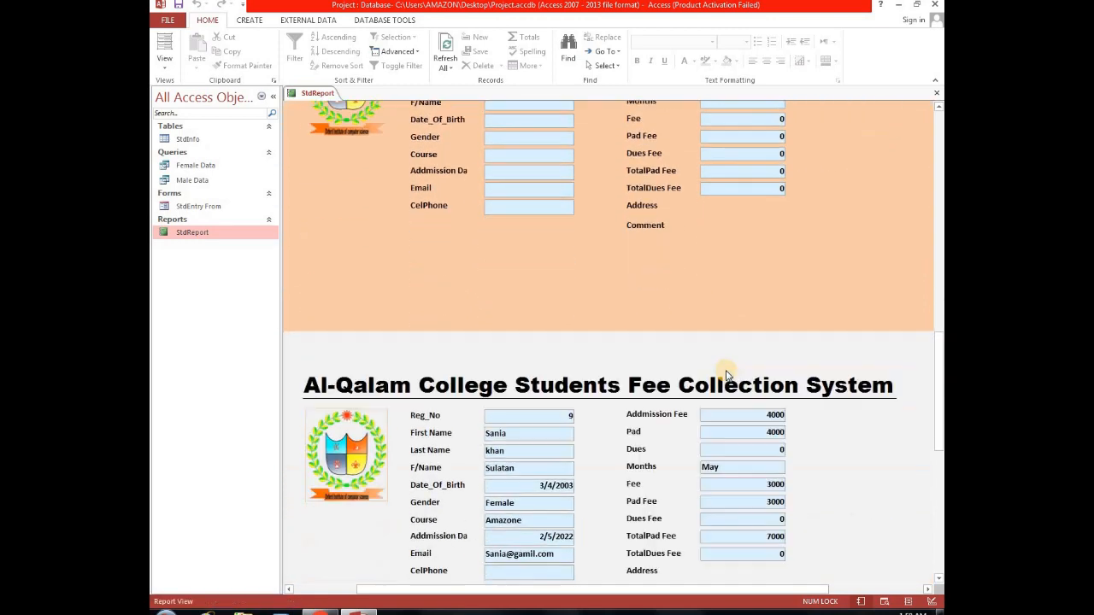
pyautogui.scroll(-8, 726, 370)
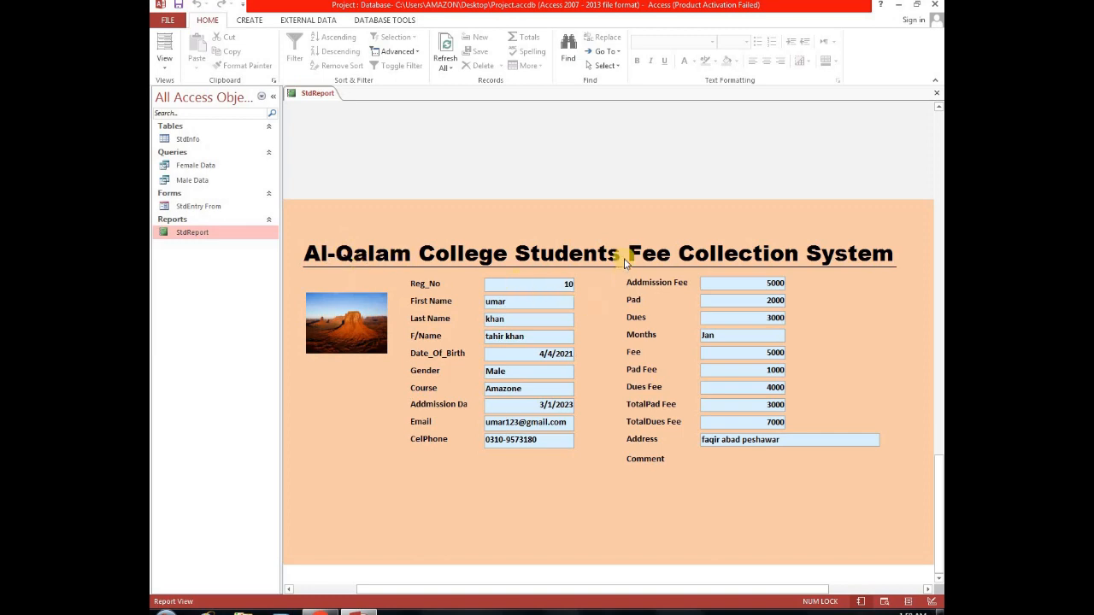
pyautogui.scroll(6, 624, 258)
pyautogui.scroll(5, 624, 256)
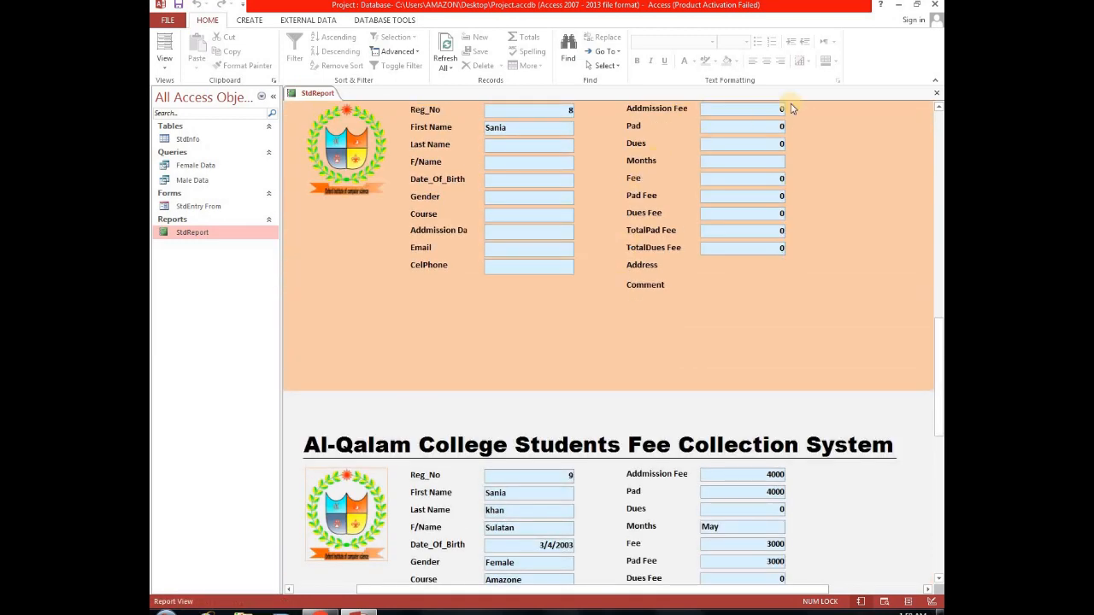
pyautogui.scroll(1, 790, 108)
pyautogui.click(936, 5)
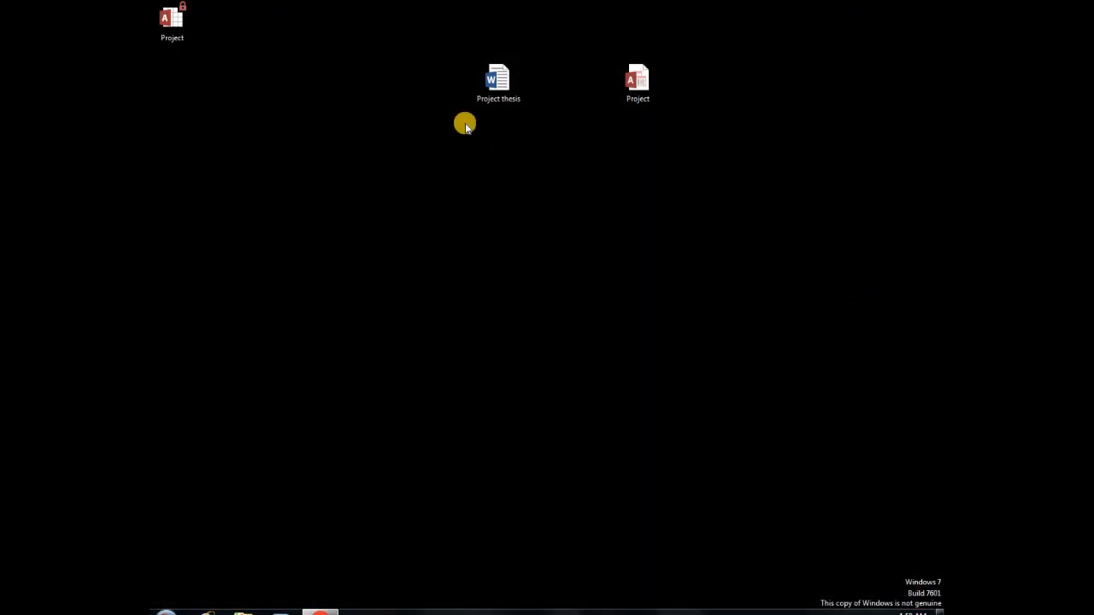
# Refresh the desktop and move the Project database icon next to the Project thesis document.
pyautogui.rightClick(419, 88)
pyautogui.click(462, 126)
pyautogui.rightClick(313, 79)
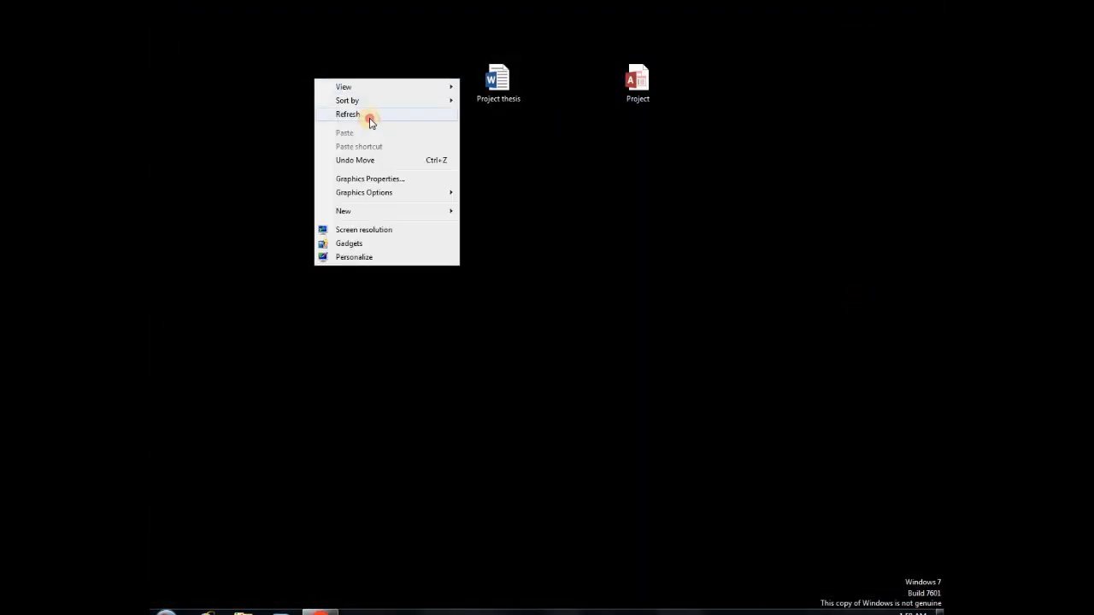
pyautogui.click(371, 111)
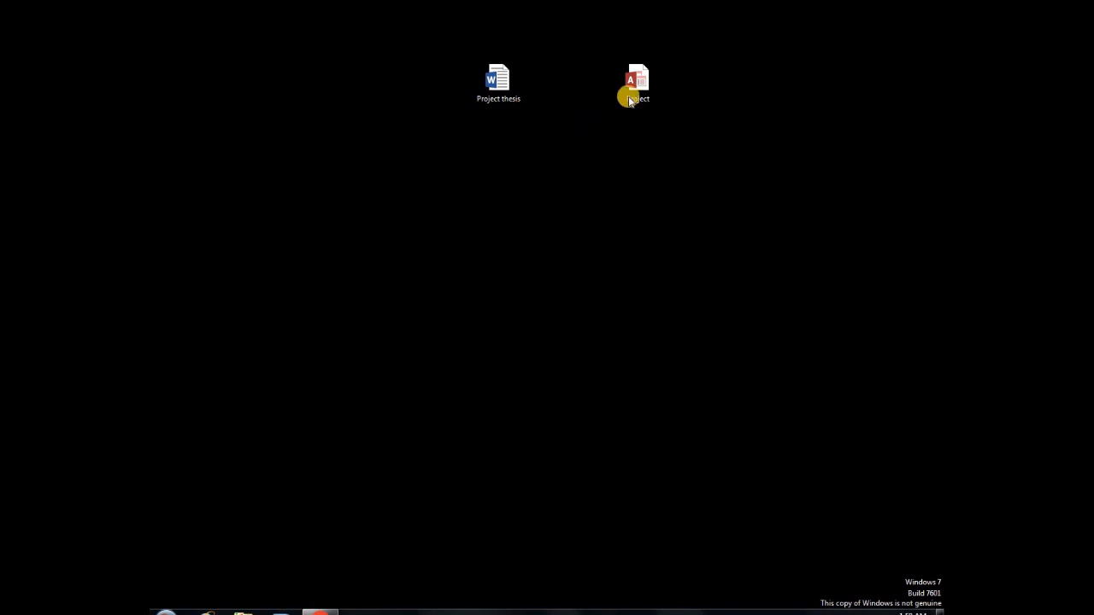
pyautogui.moveTo(630, 97); pyautogui.dragTo(402, 94)
pyautogui.click(603, 154)
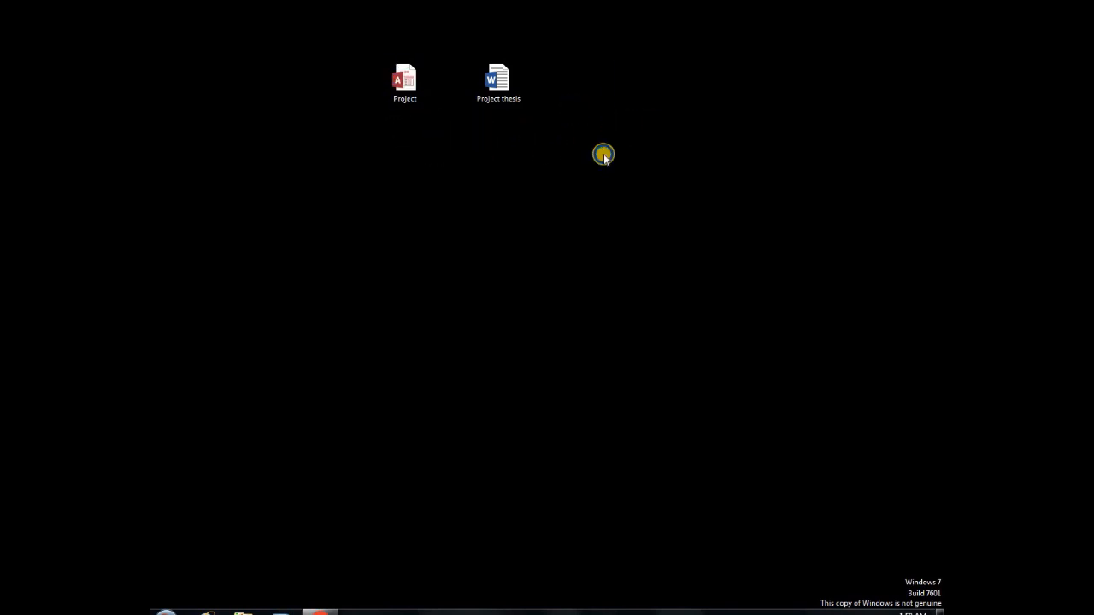
pyautogui.rightClick(574, 106)
pyautogui.click(606, 139)
pyautogui.rightClick(579, 105)
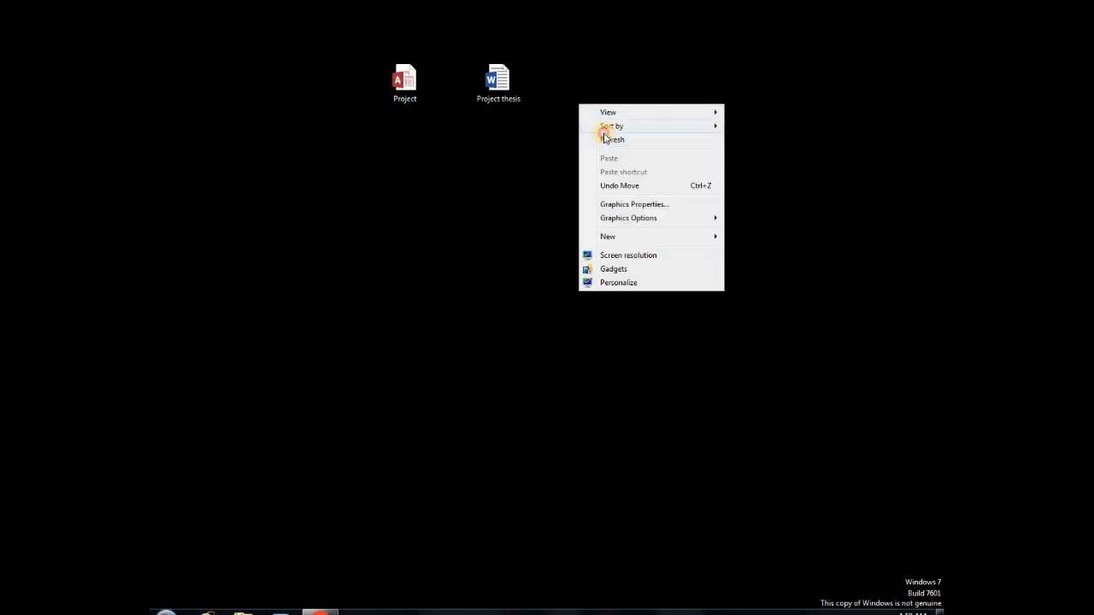
# Open the Project thesis document in Word and maximize its window.
pyautogui.doubleClick(506, 82)
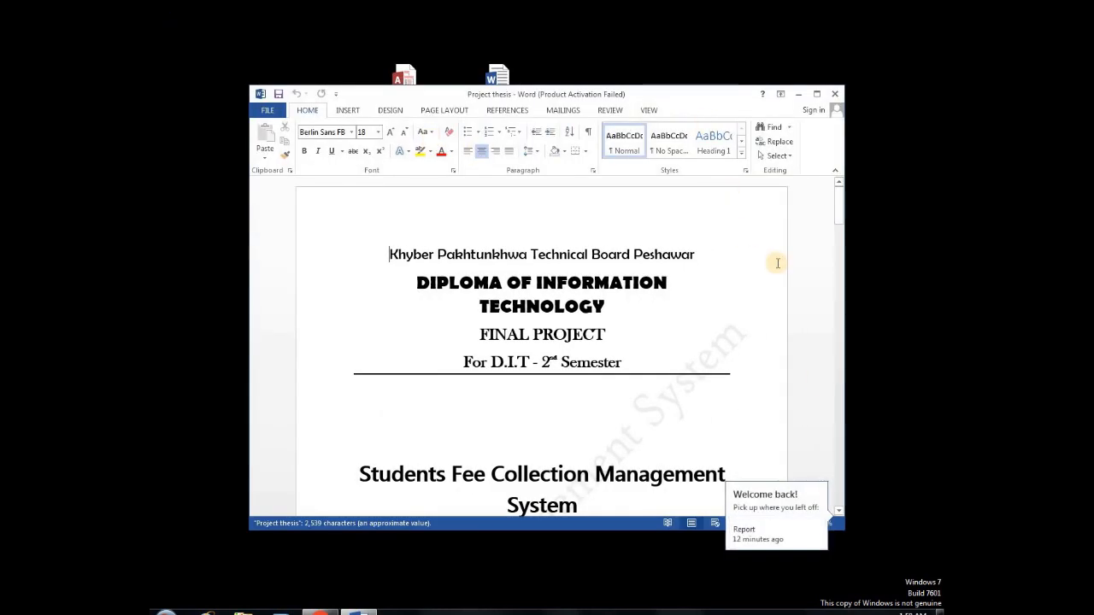
pyautogui.click(671, 436)
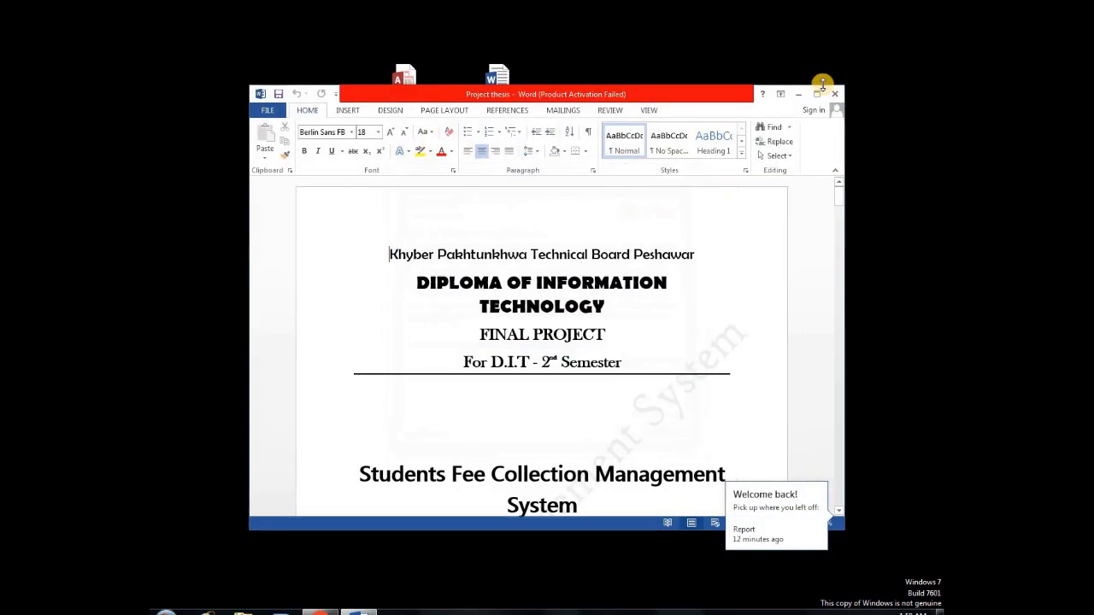
pyautogui.click(816, 94)
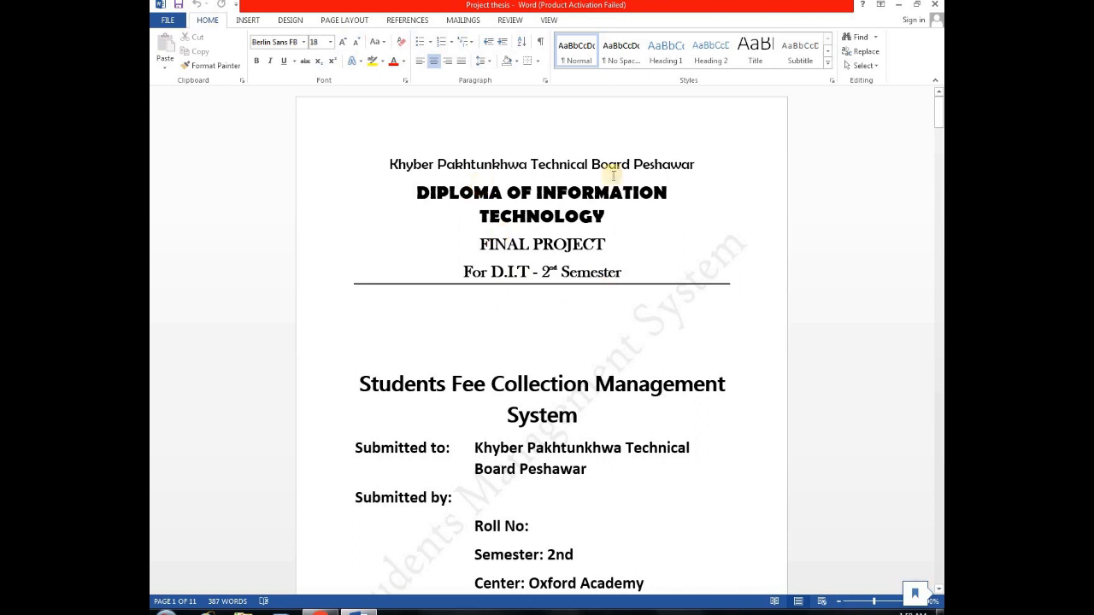
# Scroll through the thesis cover page, table of contents and acknowledgement.
pyautogui.scroll(-3, 637, 251)
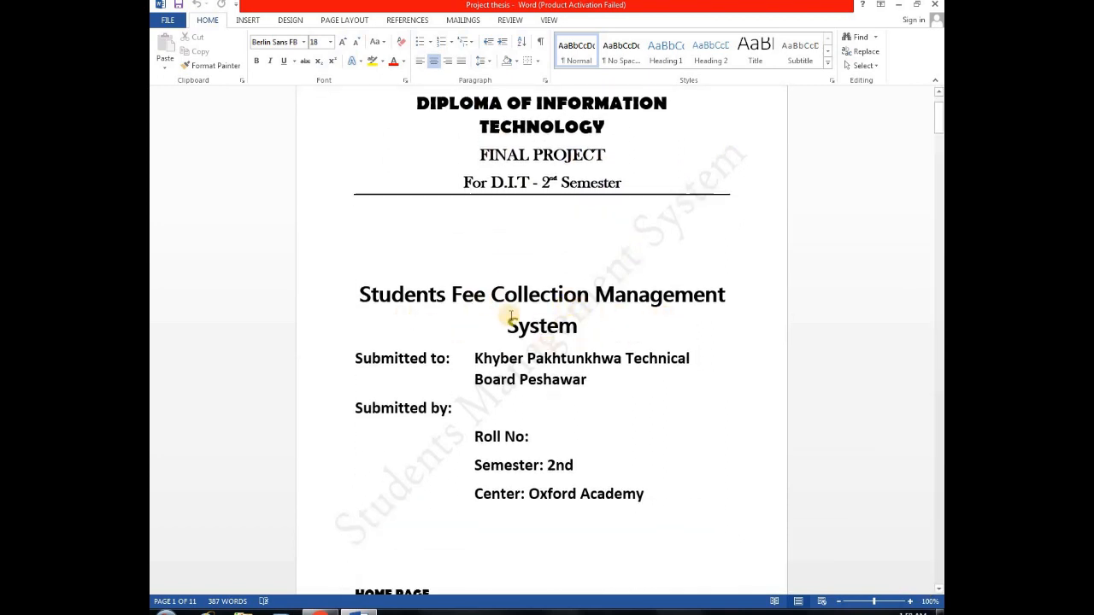
pyautogui.scroll(-1, 617, 317)
pyautogui.scroll(-2, 625, 331)
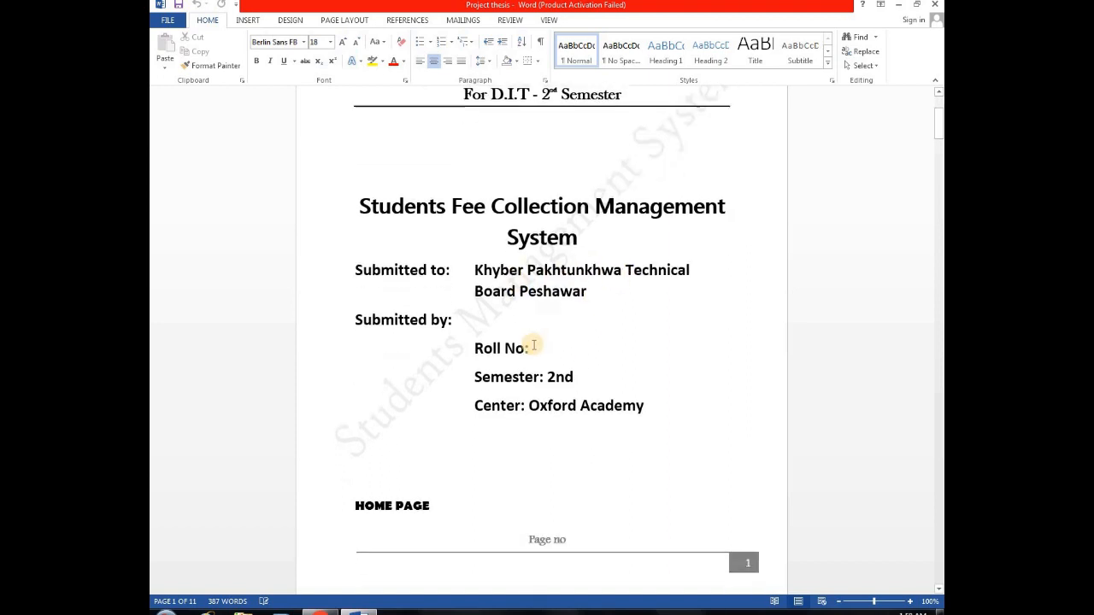
pyautogui.scroll(-2, 581, 359)
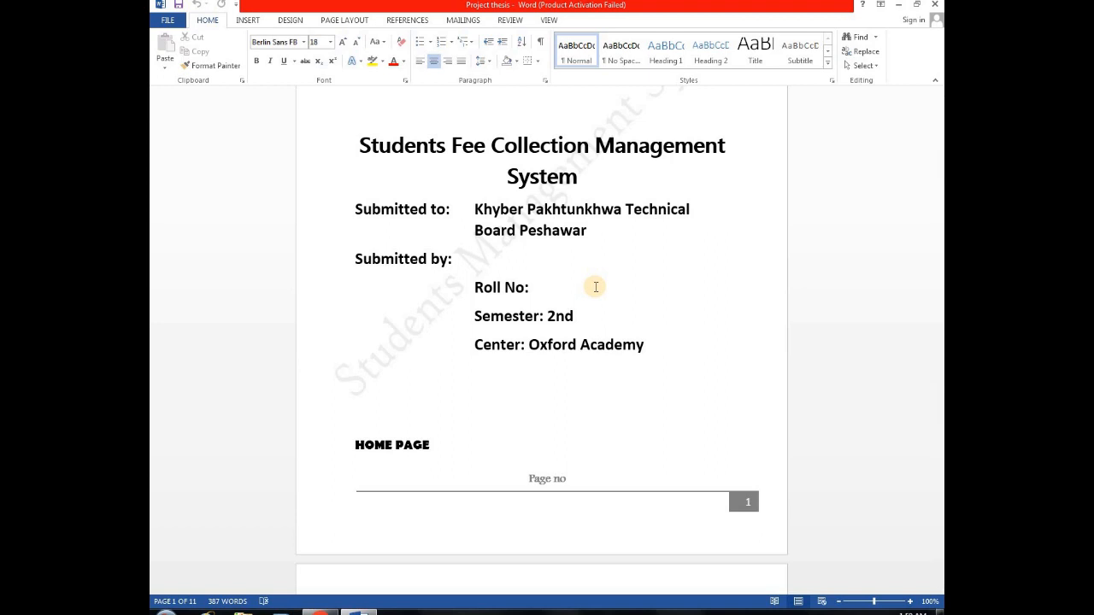
pyautogui.scroll(-7, 586, 271)
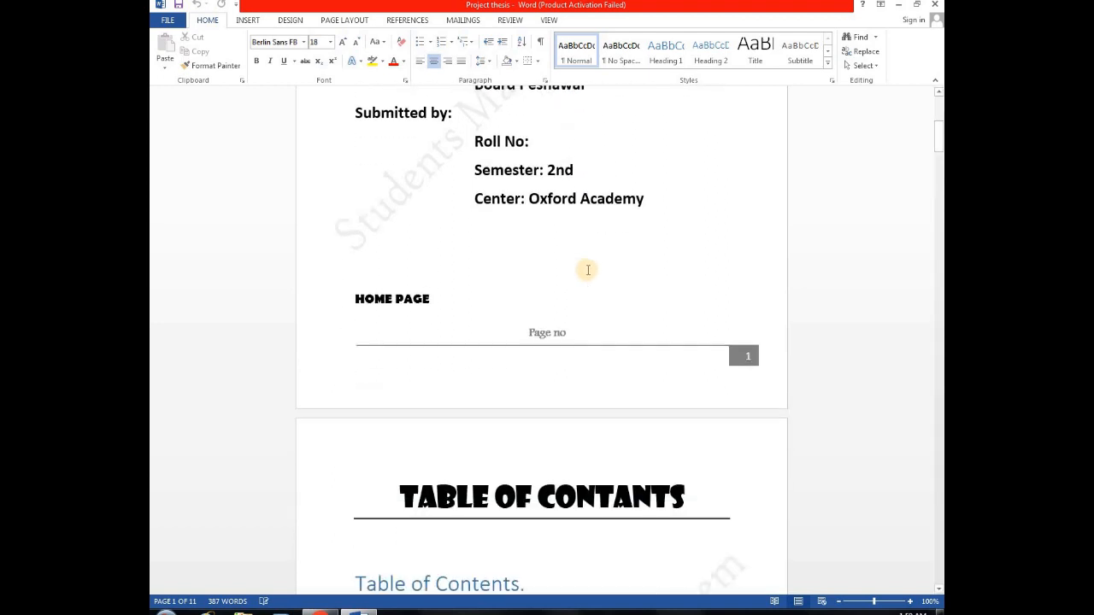
pyautogui.scroll(-2, 614, 427)
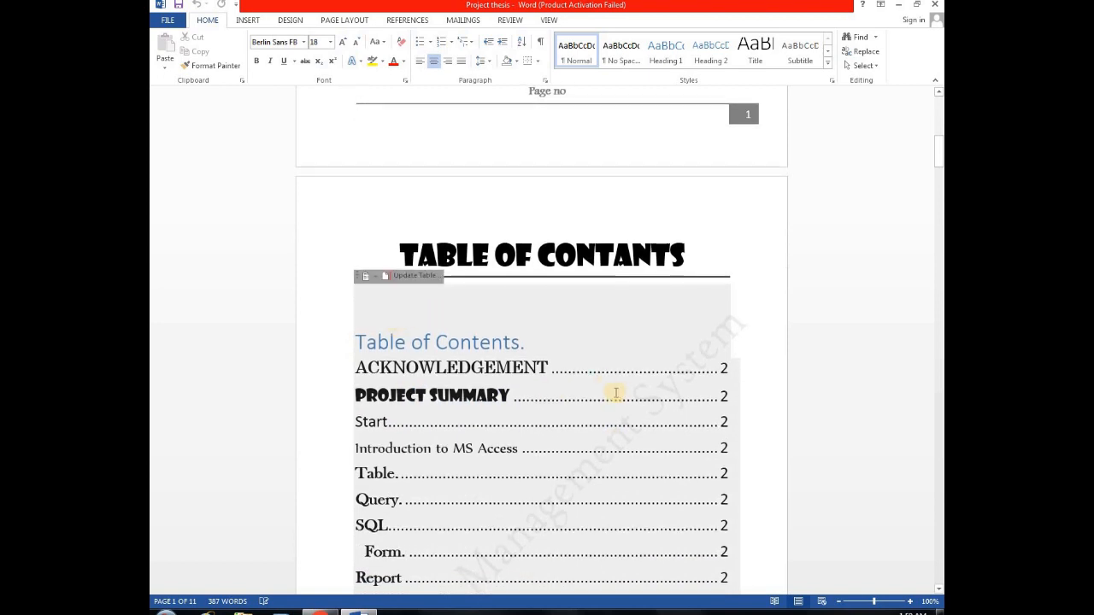
pyautogui.scroll(-1, 504, 355)
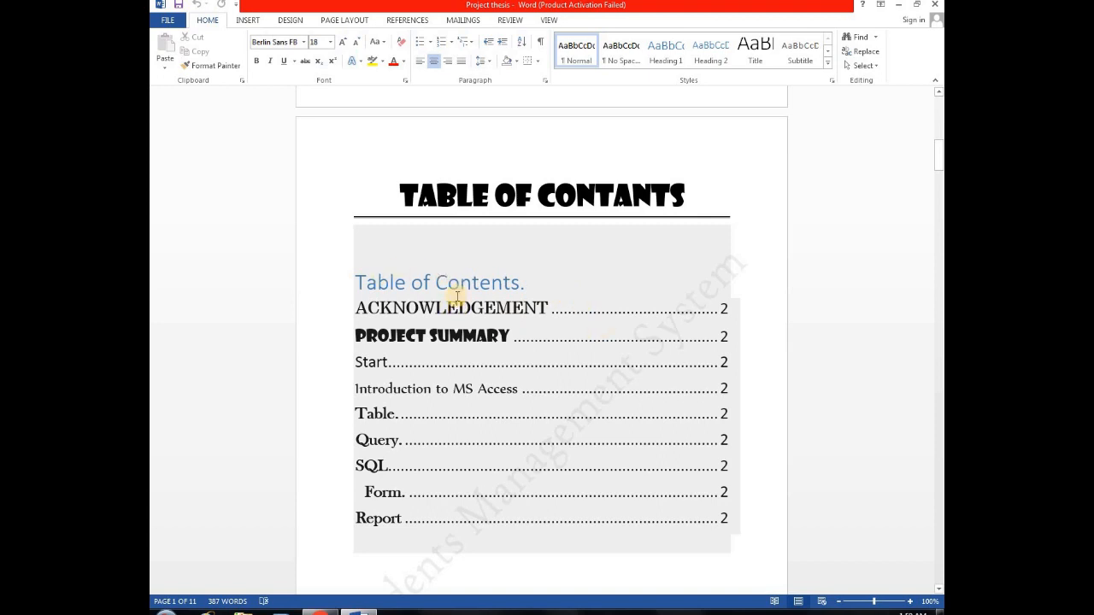
pyautogui.scroll(-5, 542, 347)
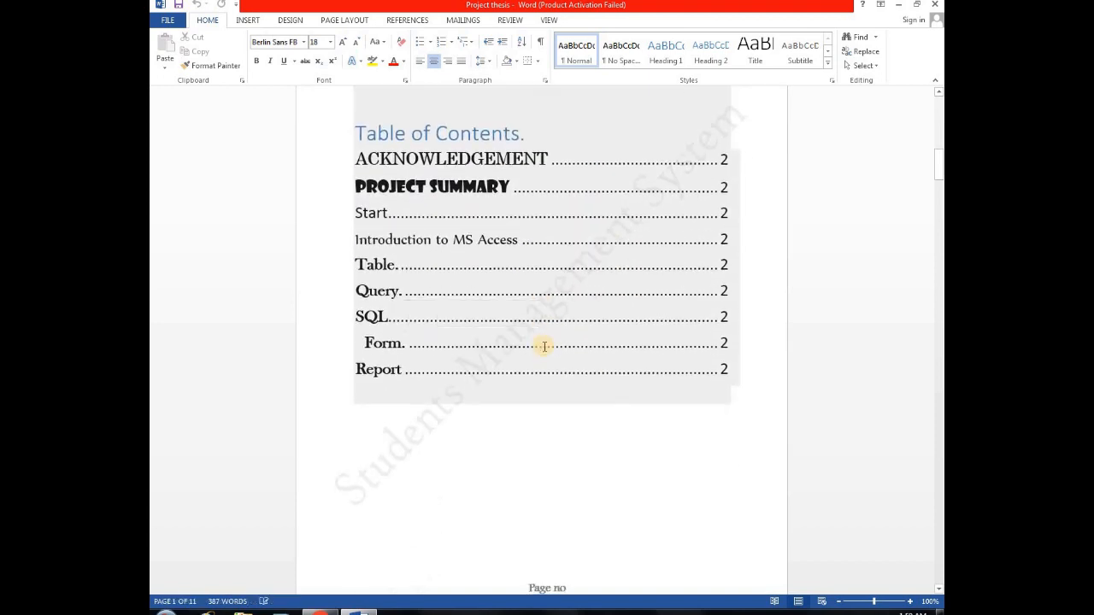
pyautogui.scroll(-5, 543, 332)
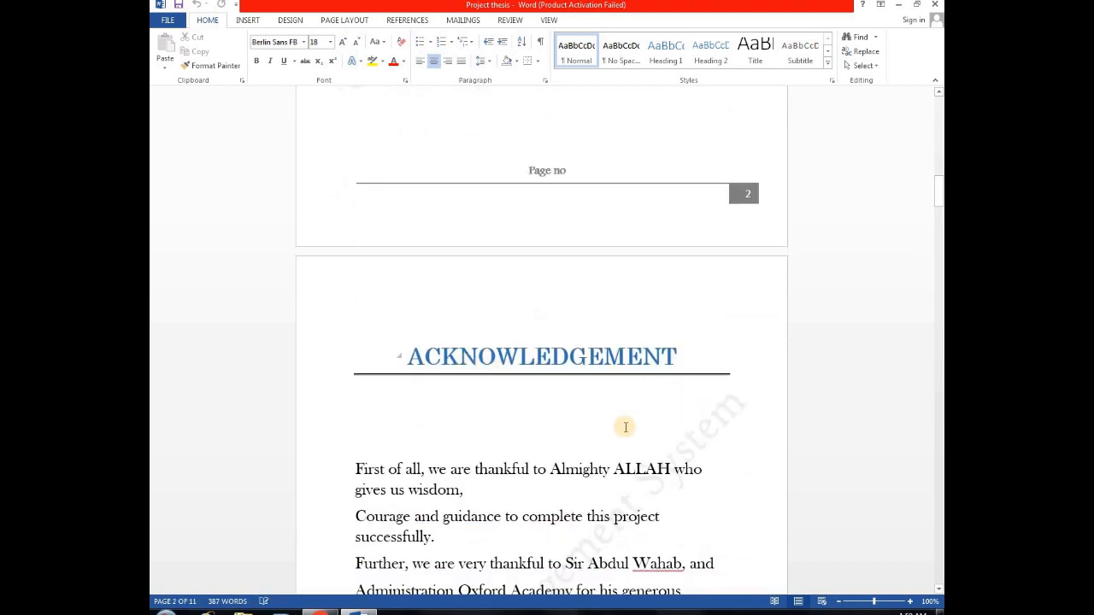
pyautogui.scroll(-2, 513, 417)
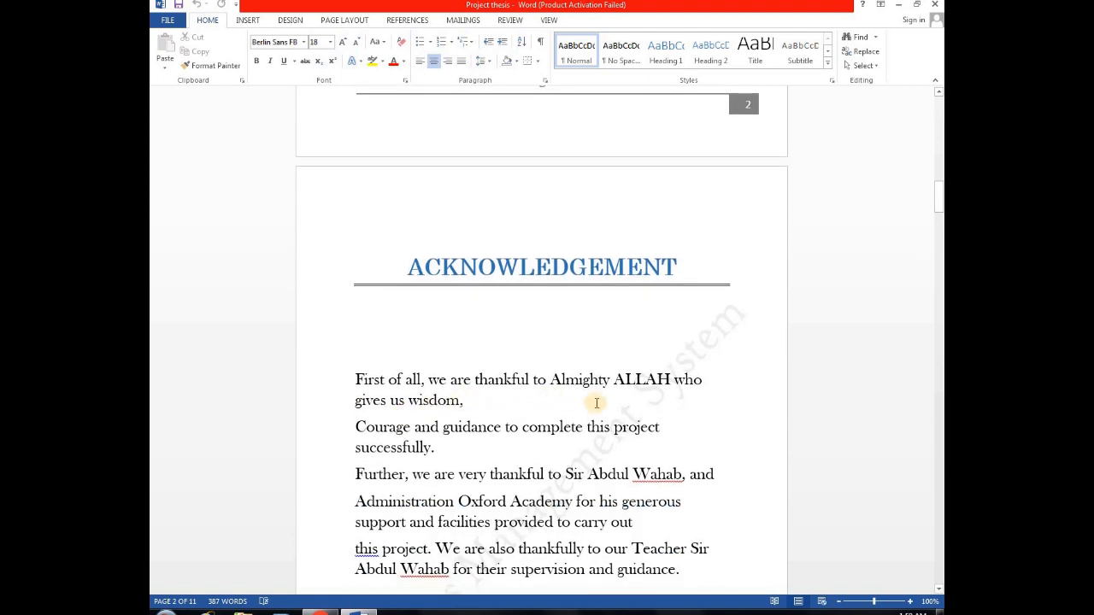
pyautogui.scroll(-1, 513, 402)
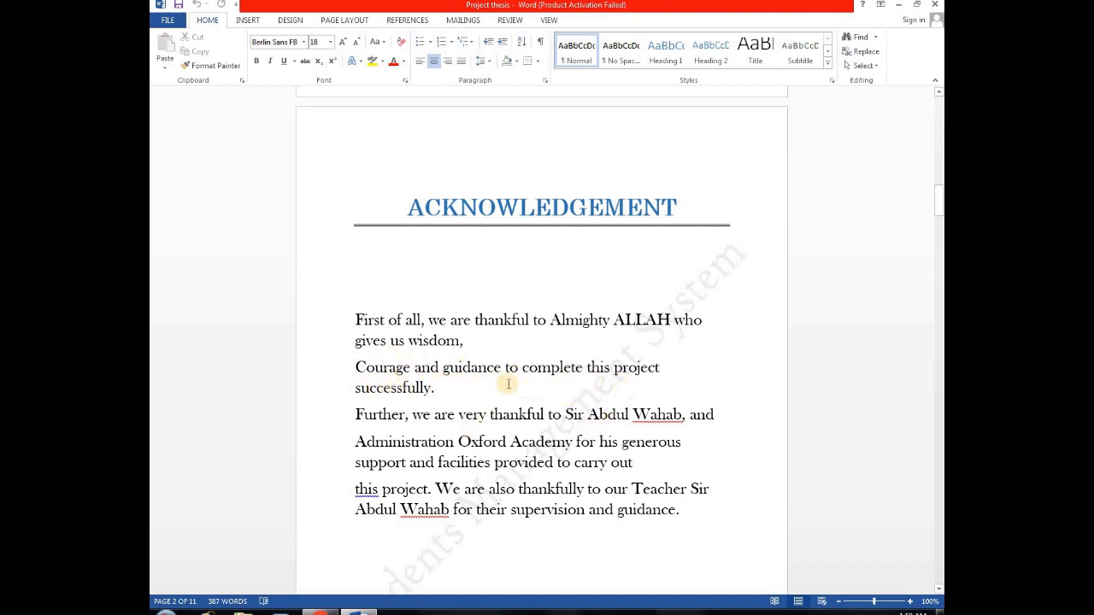
pyautogui.scroll(-1, 505, 386)
pyautogui.scroll(-1, 452, 393)
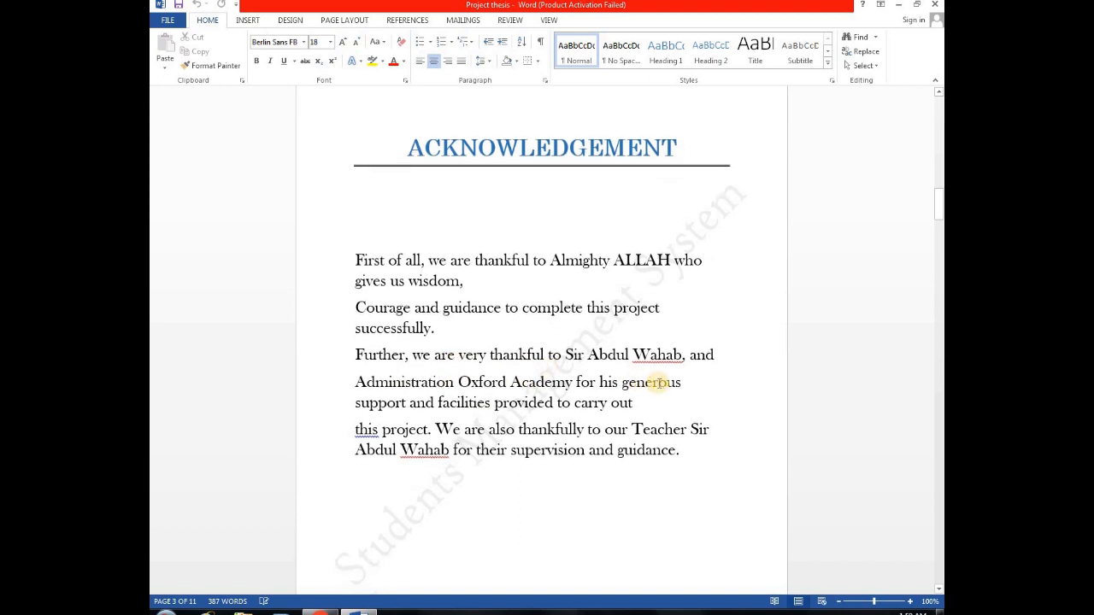